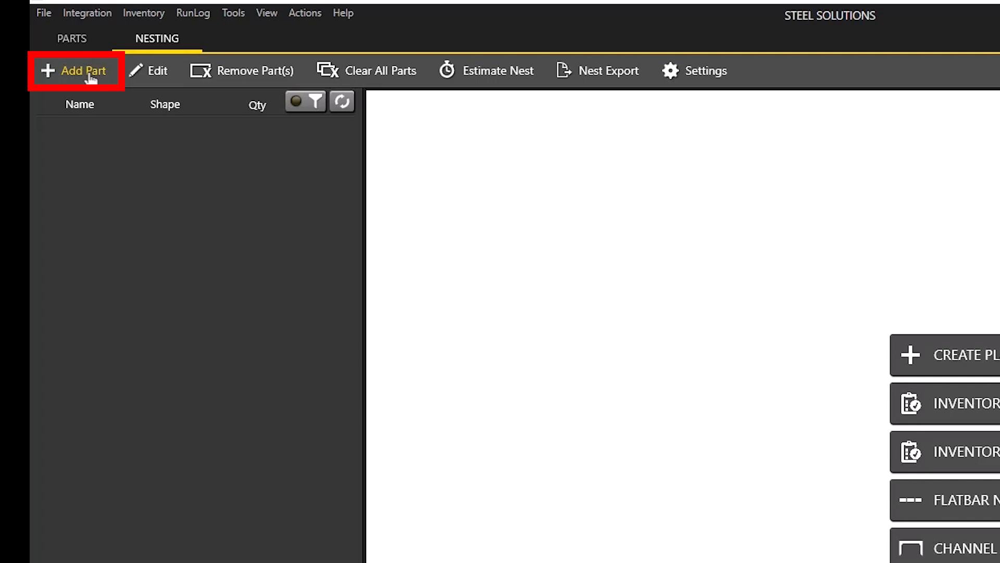
Start adding a part by loading parts from a CSV file, and dismiss the prompt about missing CSV import settings.
{"action": "left_click", "coordinate": [92, 77]}
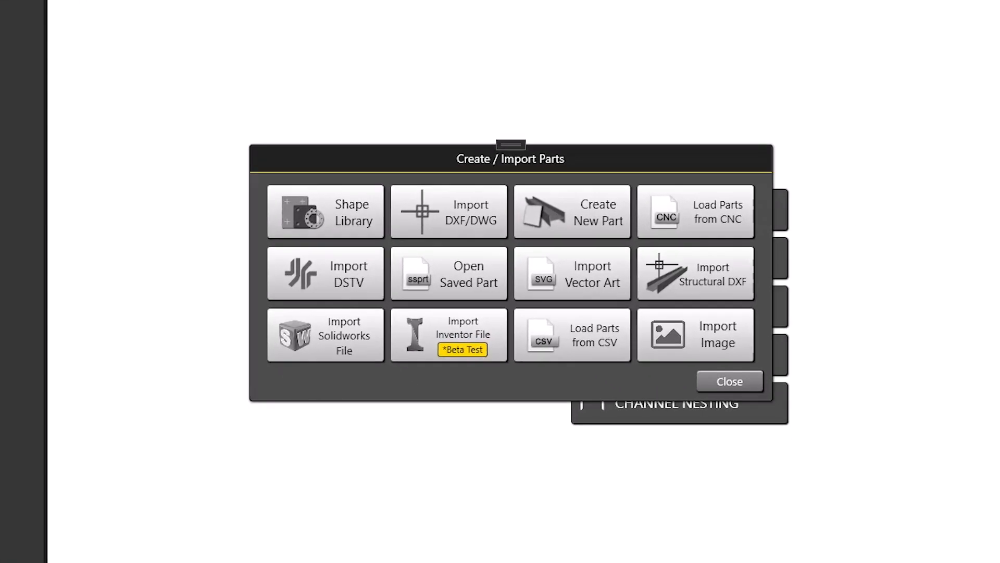
{"action": "left_click", "coordinate": [601, 358]}
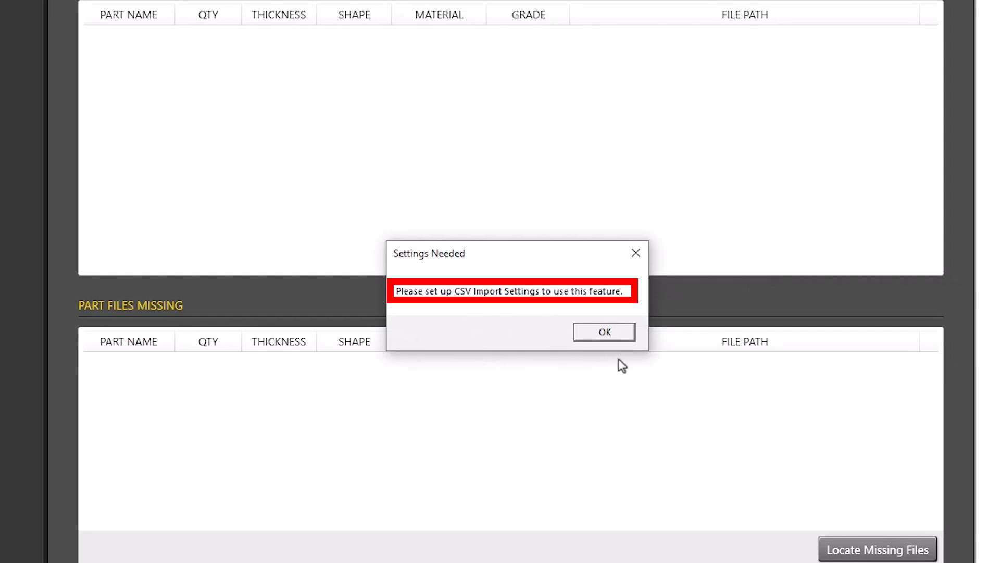
{"action": "left_click", "coordinate": [627, 329]}
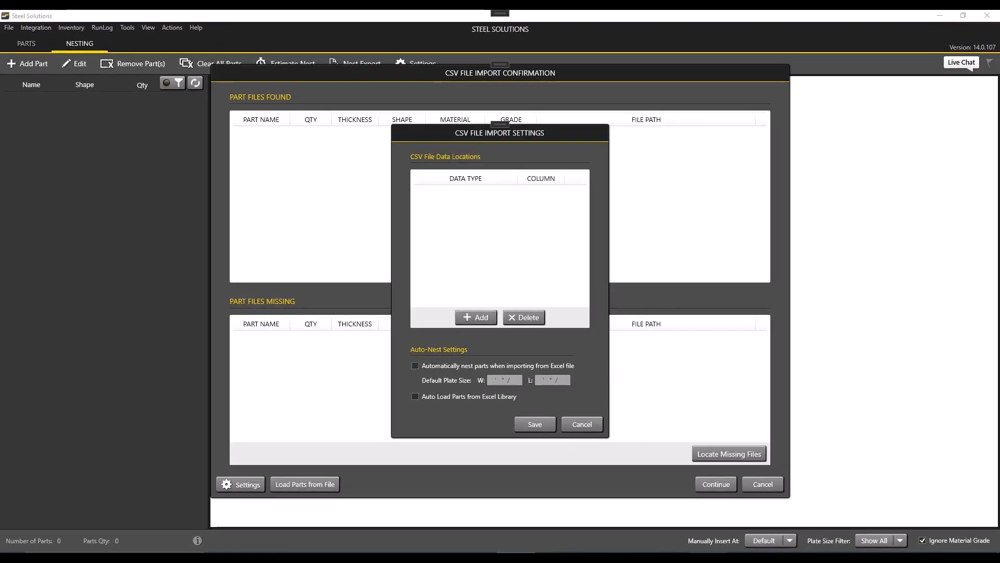
Switch to the DemoImport spreadsheet and examine which data each column A through E contains.
{"action": "left_click", "coordinate": [699, 516]}
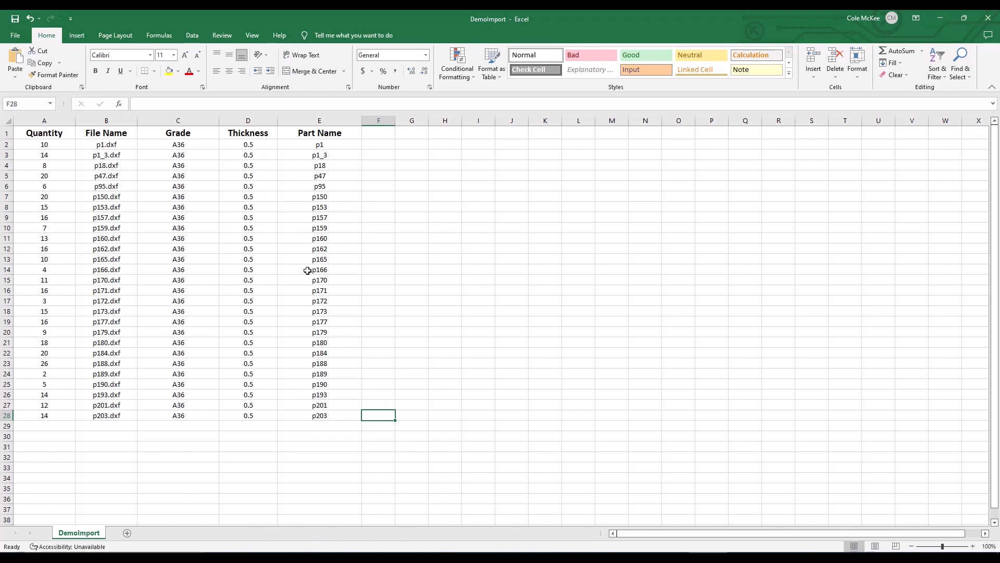
{"action": "left_click", "coordinate": [64, 116]}
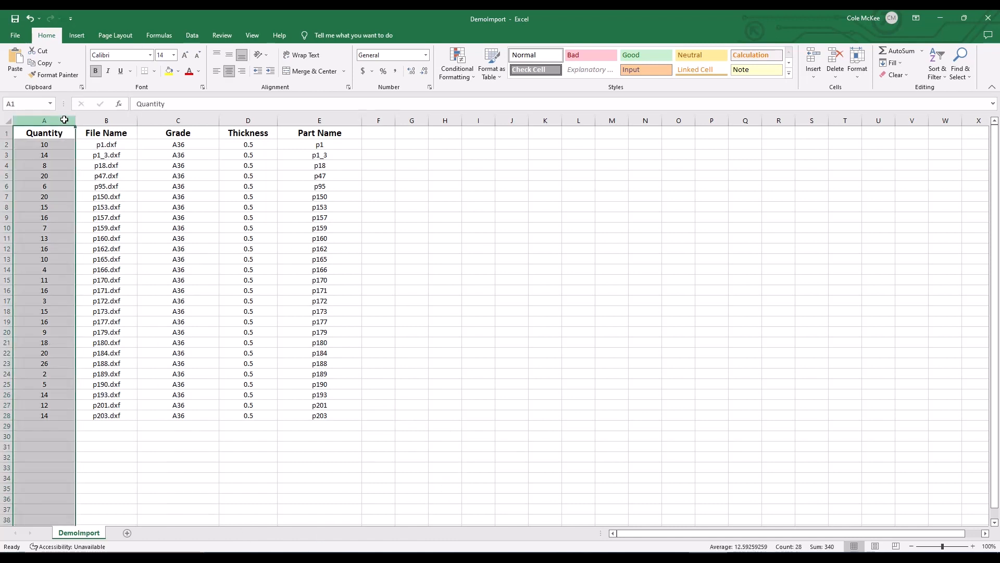
{"action": "left_click", "coordinate": [125, 120]}
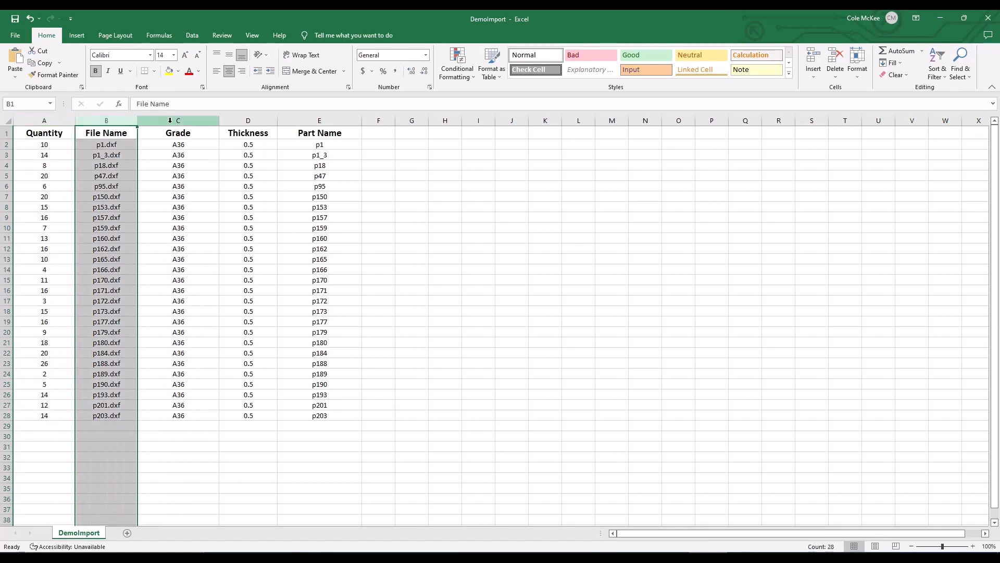
{"action": "left_click", "coordinate": [207, 121]}
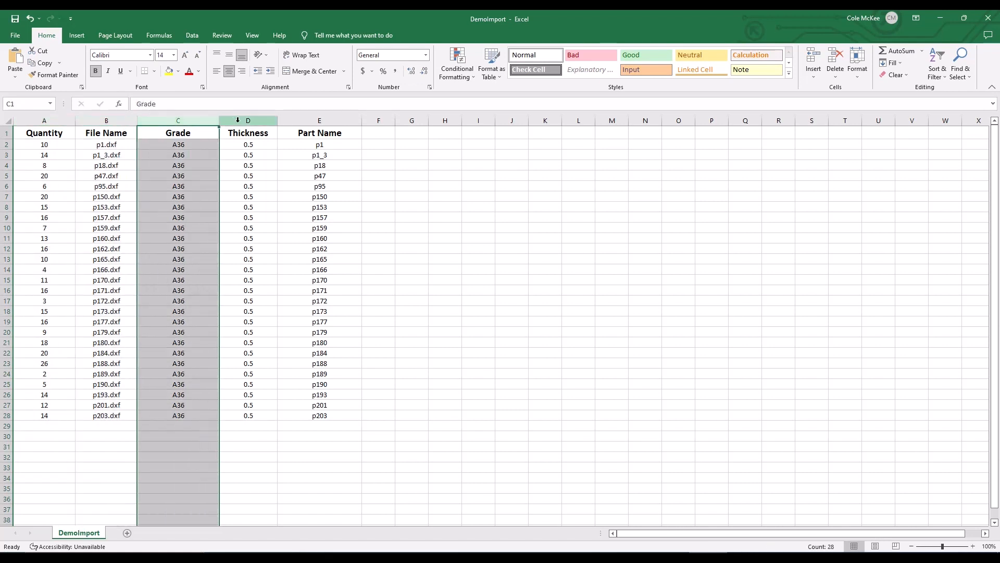
{"action": "left_click", "coordinate": [268, 119]}
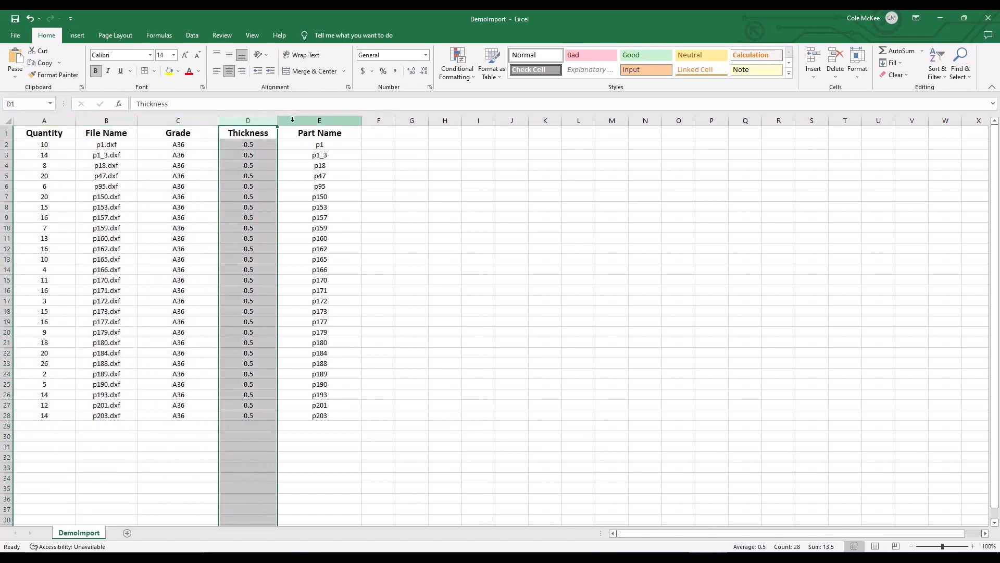
{"action": "left_click", "coordinate": [352, 121]}
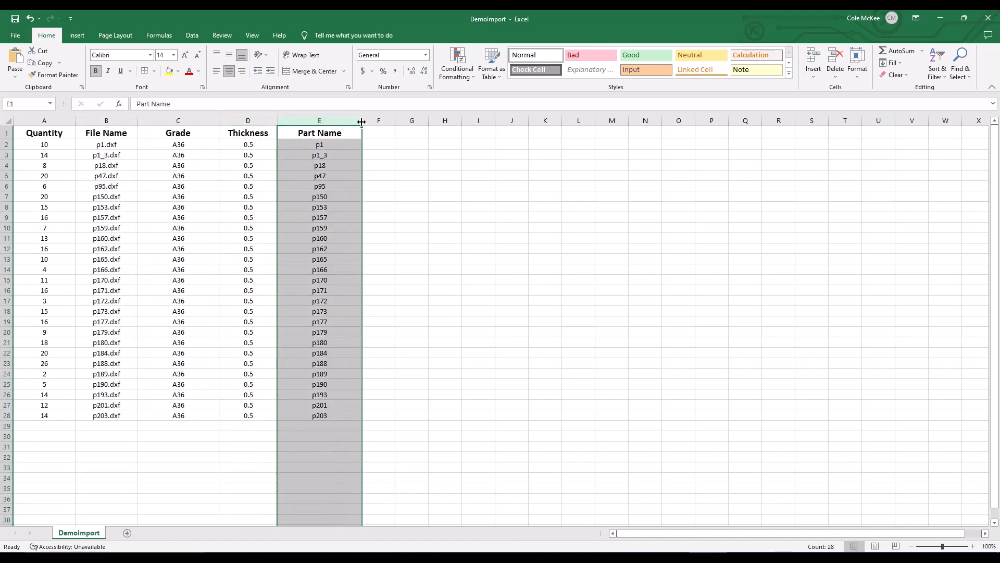
{"action": "left_click", "coordinate": [421, 416]}
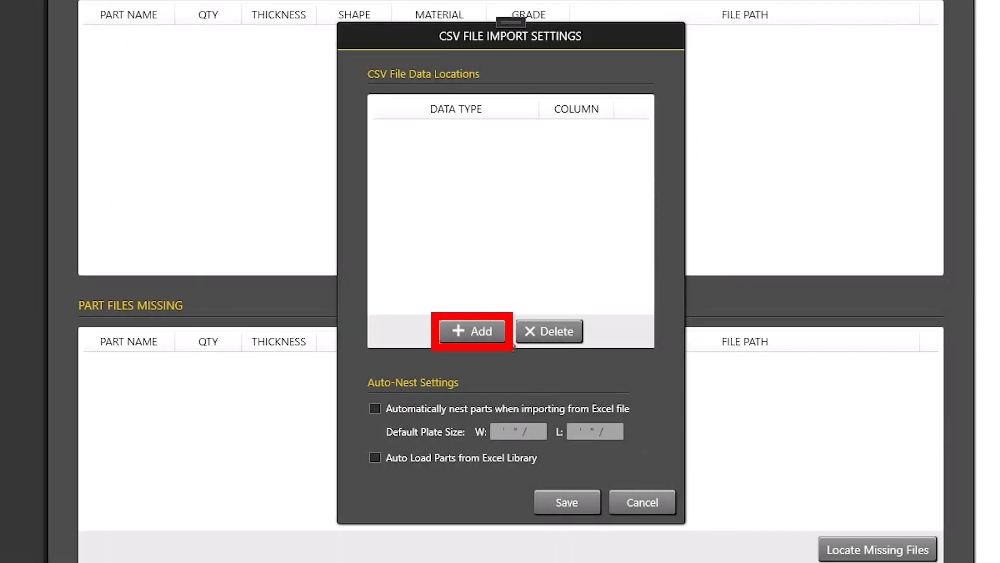
Add five empty data-location rows to the CSV file import settings.
{"action": "left_click", "coordinate": [501, 339]}
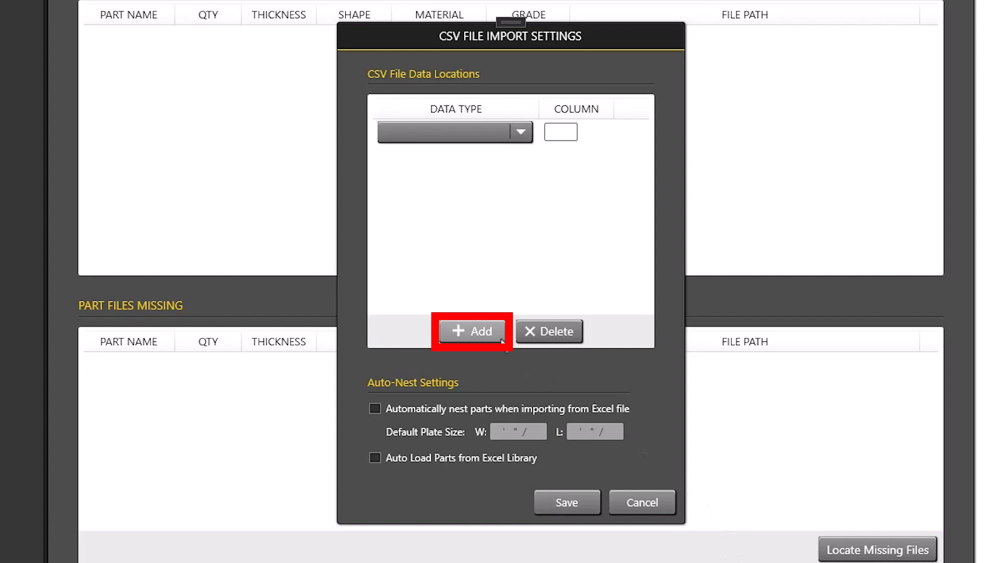
{"action": "left_click", "coordinate": [502, 340]}
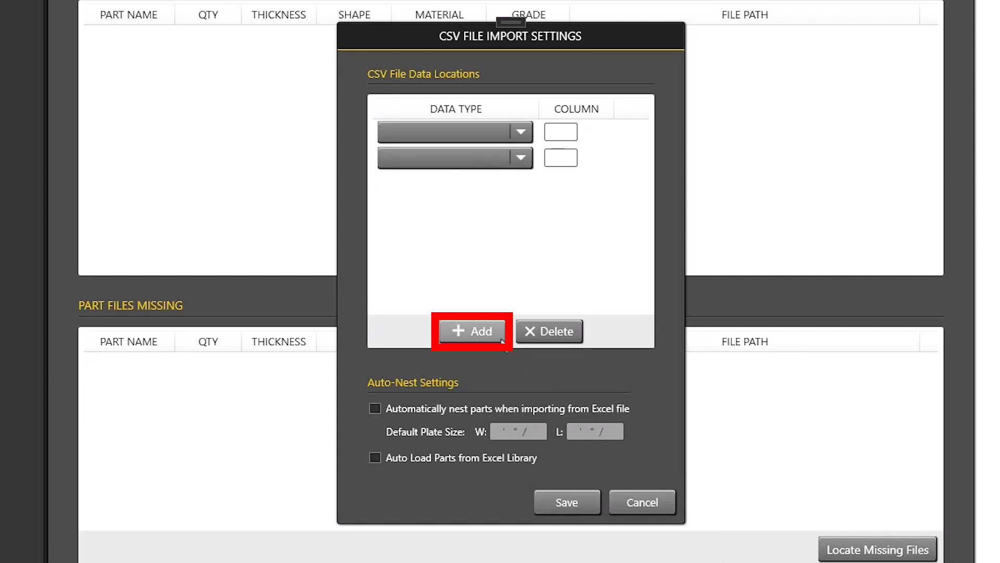
{"action": "left_click", "coordinate": [502, 340]}
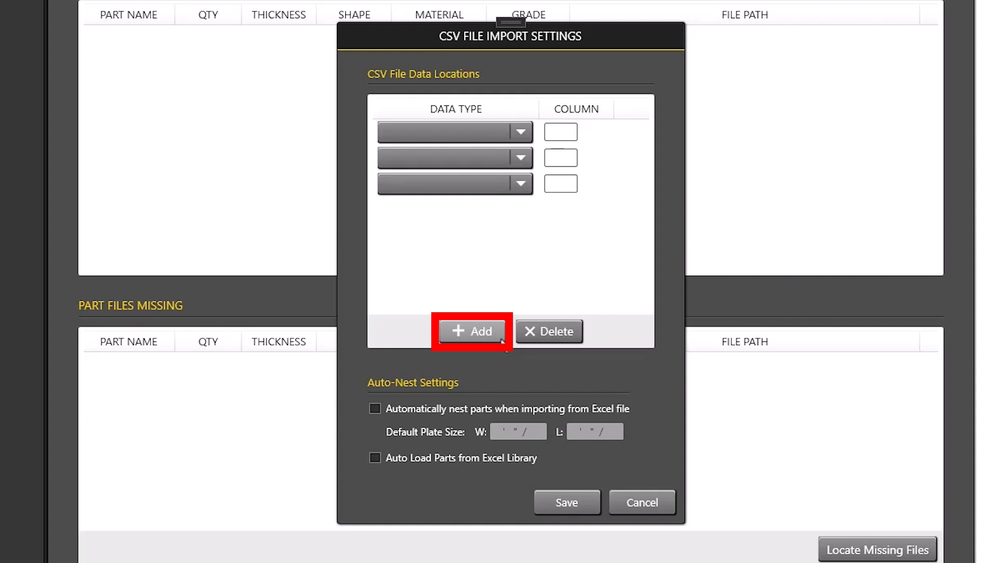
{"action": "left_click", "coordinate": [501, 340]}
{"action": "left_click", "coordinate": [501, 340]}
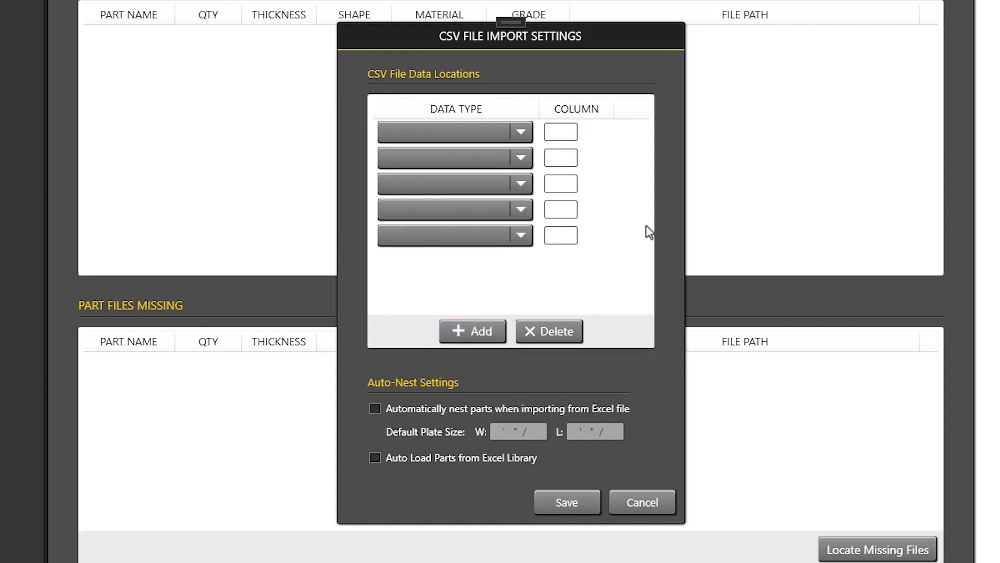
Map the Quantity data type to column A and File Name to column B.
{"action": "left_click", "coordinate": [522, 134]}
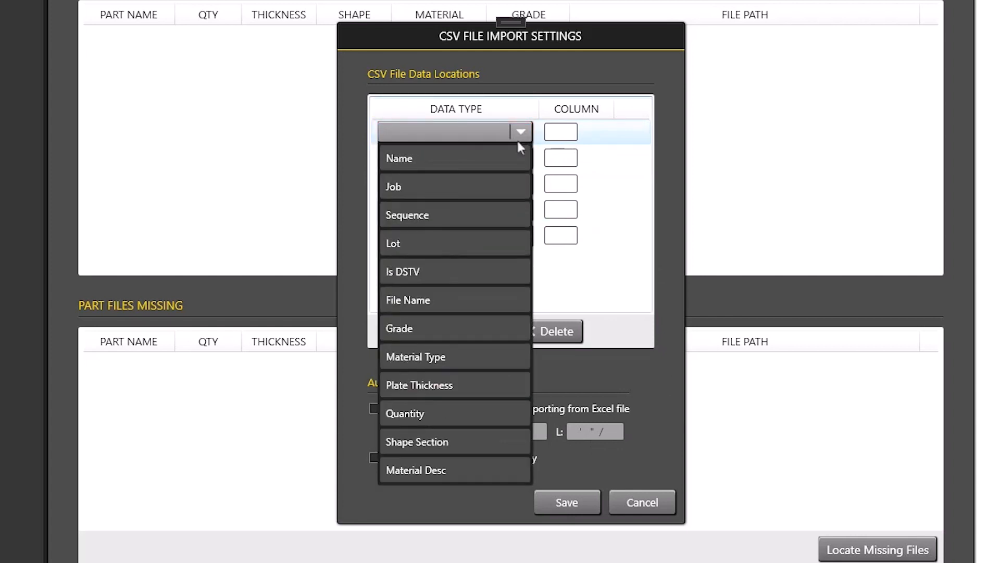
{"action": "left_click", "coordinate": [489, 414]}
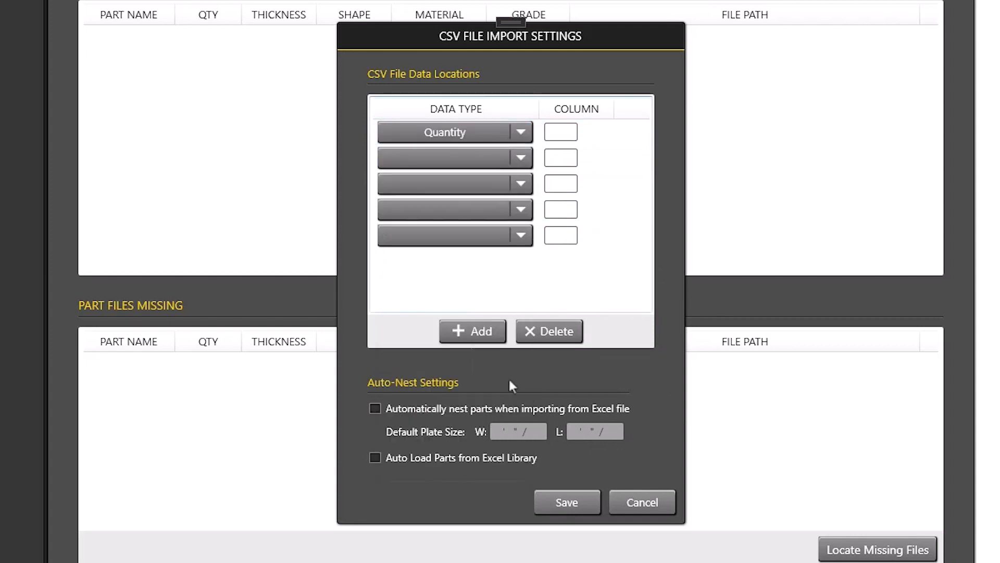
{"action": "left_click", "coordinate": [573, 133]}
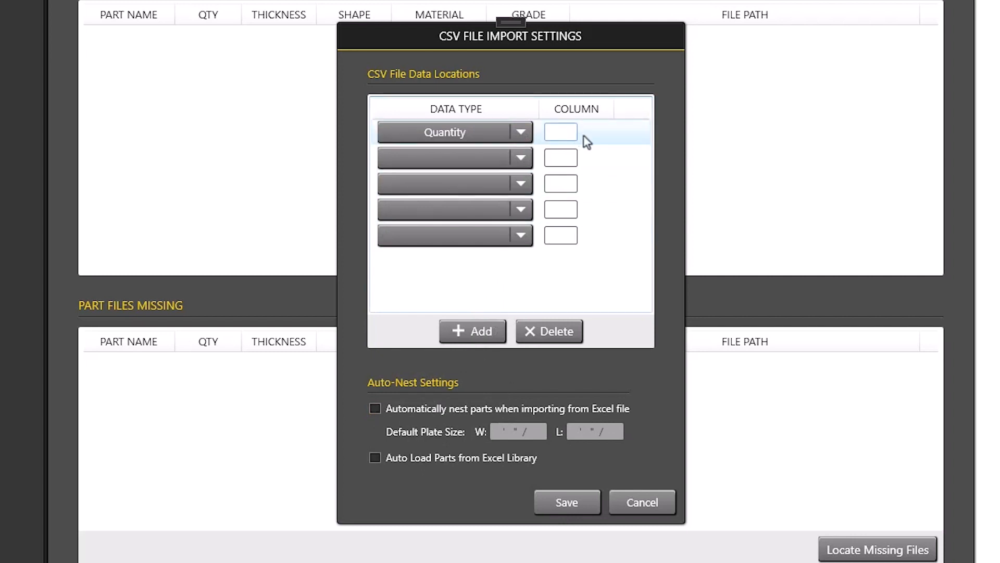
{"action": "type", "text": "A"}
{"action": "left_click", "coordinate": [521, 158]}
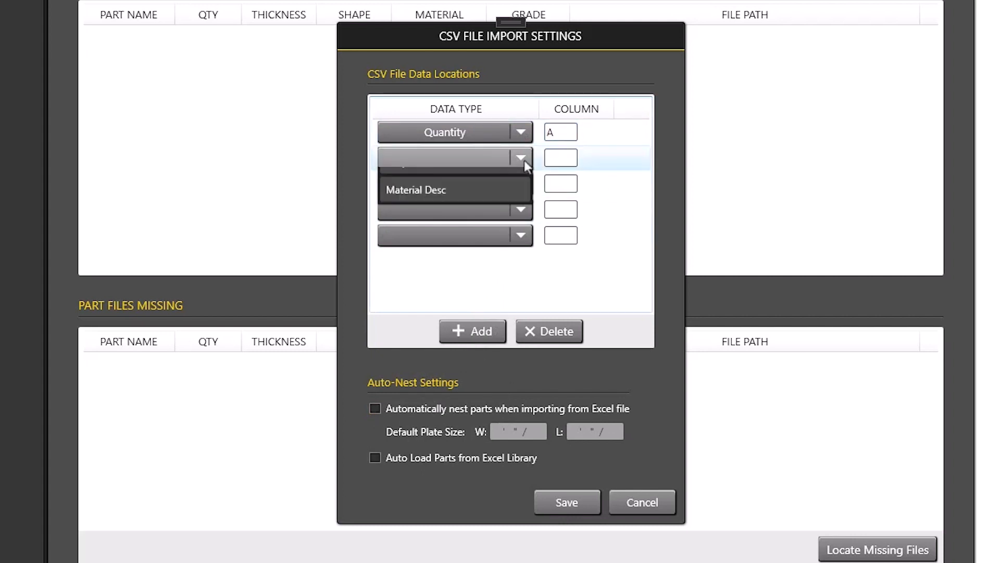
{"action": "left_click", "coordinate": [471, 323]}
{"action": "left_click", "coordinate": [567, 162]}
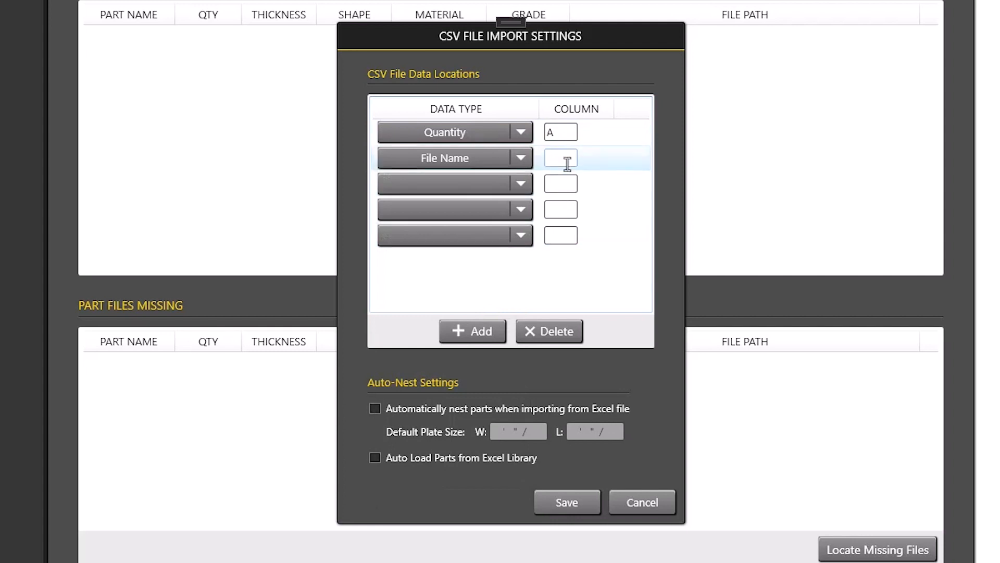
{"action": "type", "text": "B"}
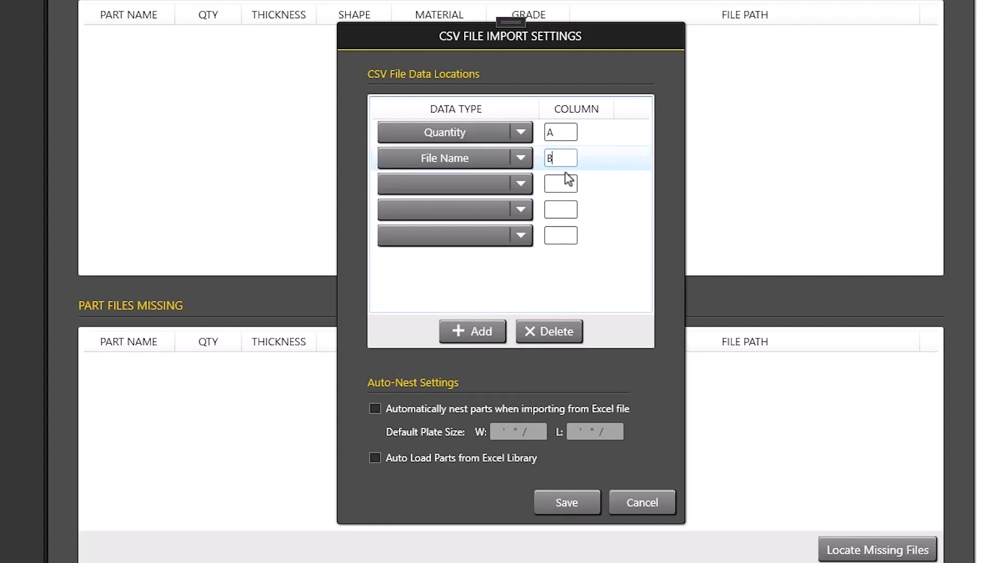
Map the Grade data type to column C and Plate Thickness to column D.
{"action": "left_click", "coordinate": [521, 184]}
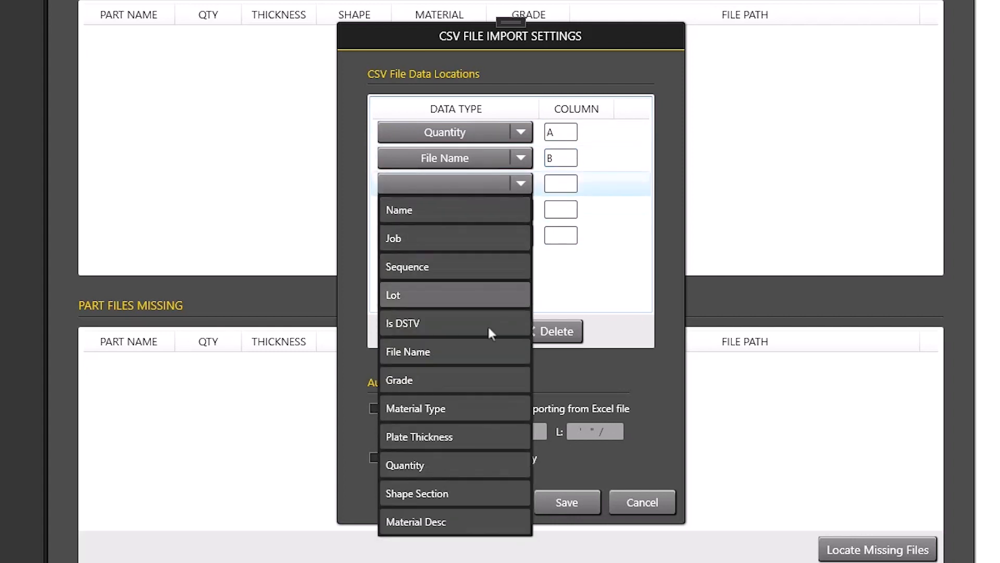
{"action": "left_click", "coordinate": [464, 379]}
{"action": "left_click", "coordinate": [568, 186]}
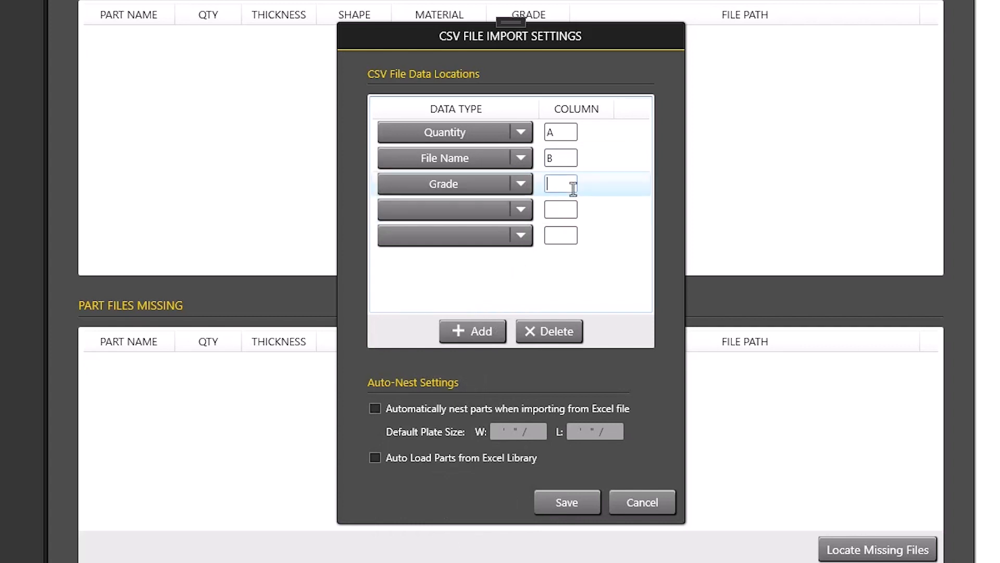
{"action": "type", "text": "C"}
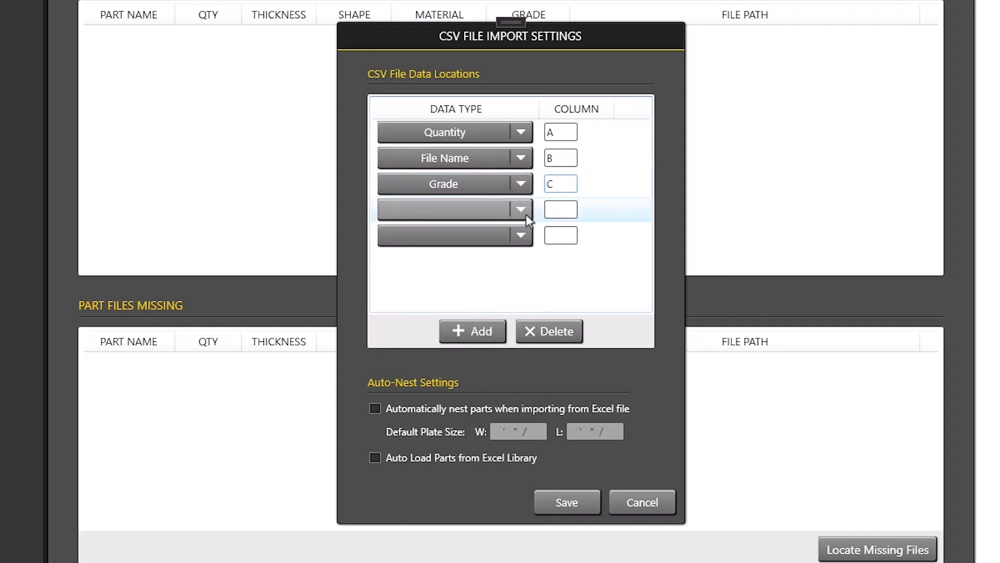
{"action": "left_click", "coordinate": [527, 214]}
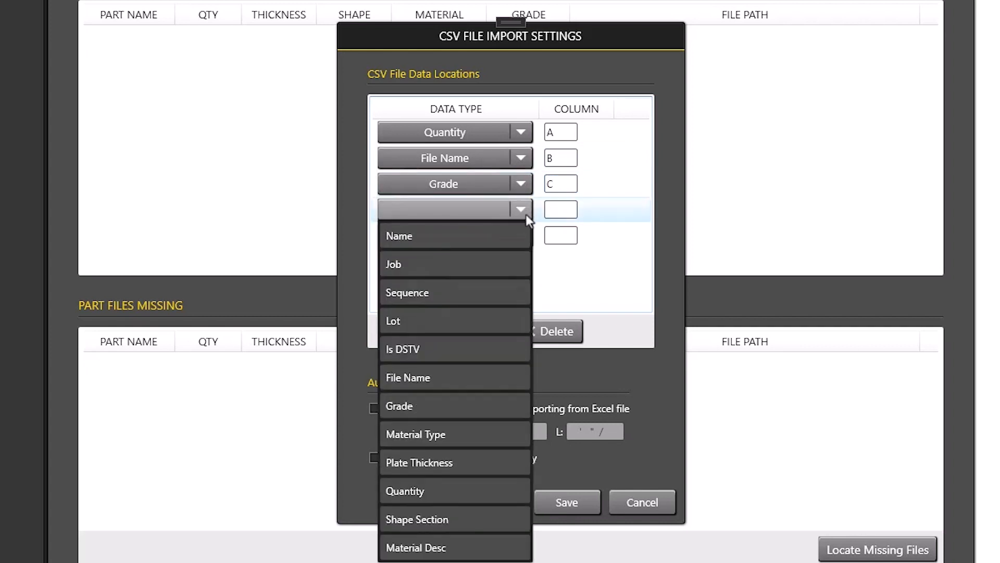
{"action": "left_click", "coordinate": [460, 462]}
{"action": "left_click", "coordinate": [569, 211]}
{"action": "type", "text": "D"}
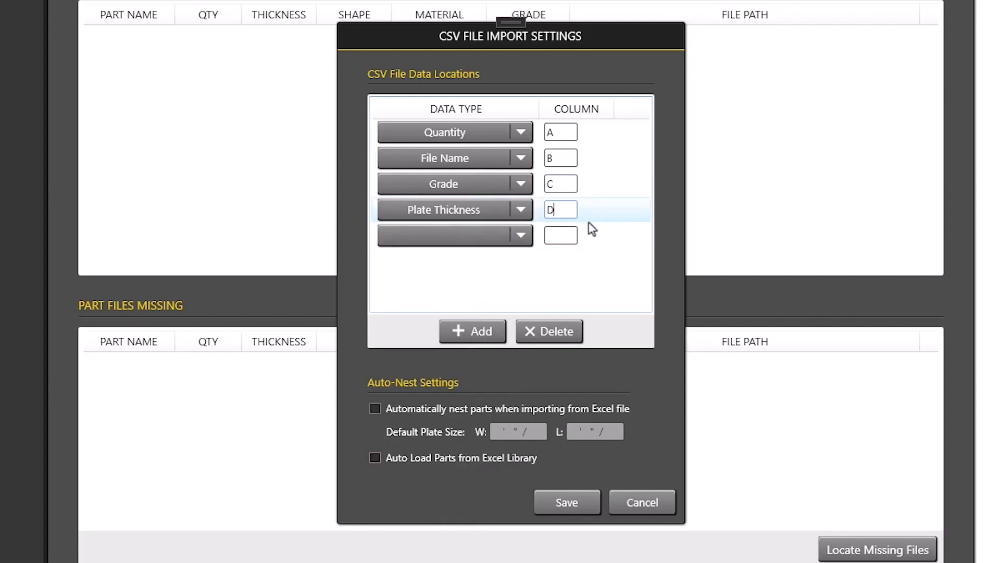
Map the Name data type to column E and save the CSV import settings.
{"action": "left_click", "coordinate": [521, 239]}
{"action": "left_click", "coordinate": [478, 263]}
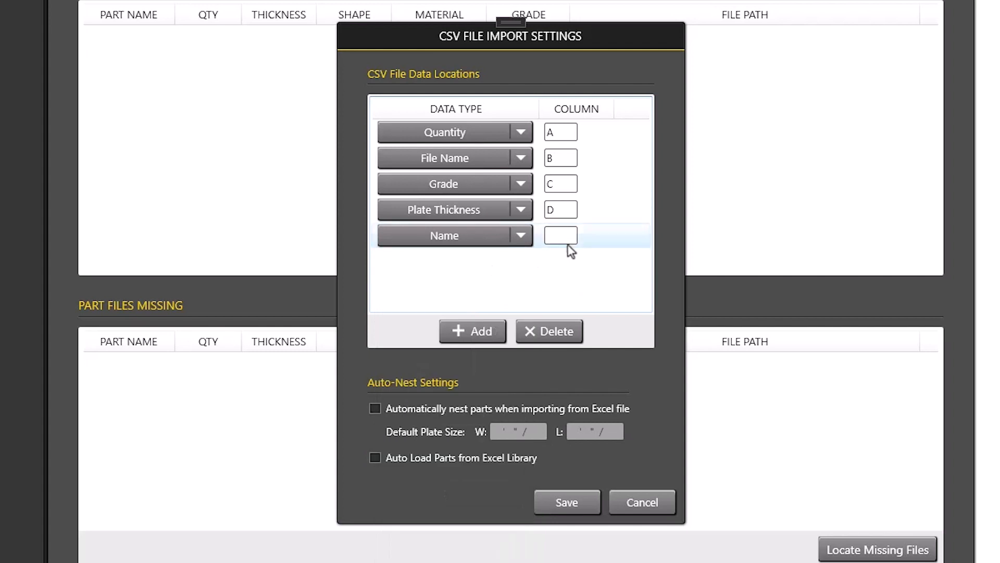
{"action": "left_click", "coordinate": [572, 236]}
{"action": "type", "text": "E"}
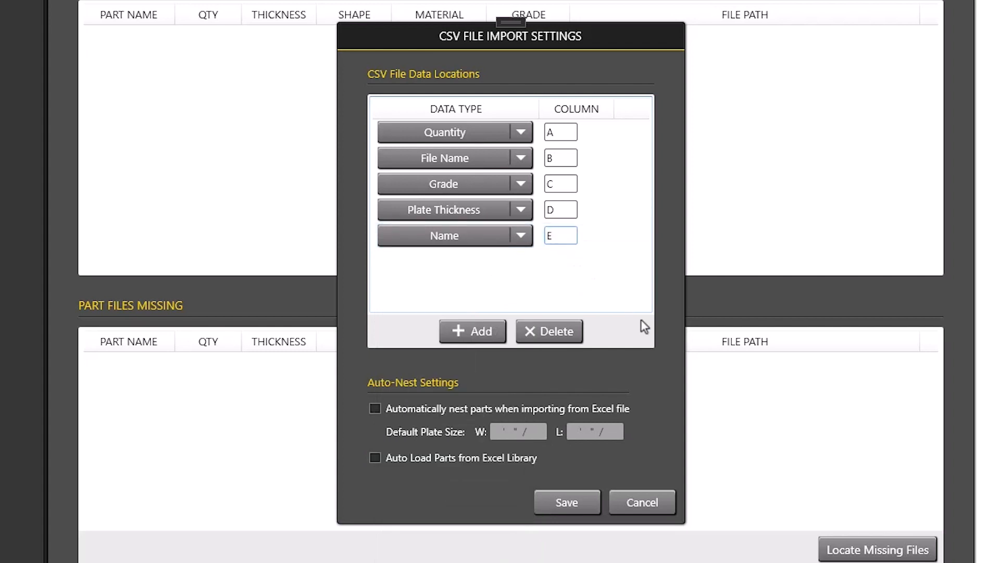
{"action": "left_click", "coordinate": [590, 508]}
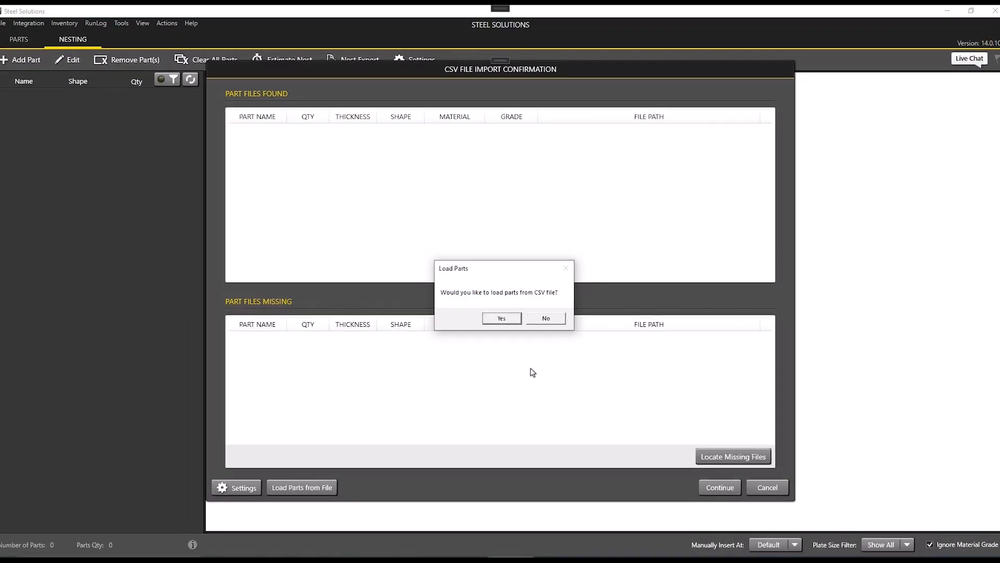
Agree to load parts from a CSV file, show all file types, open DemoImport, and review the found parts list.
{"action": "left_click", "coordinate": [514, 319]}
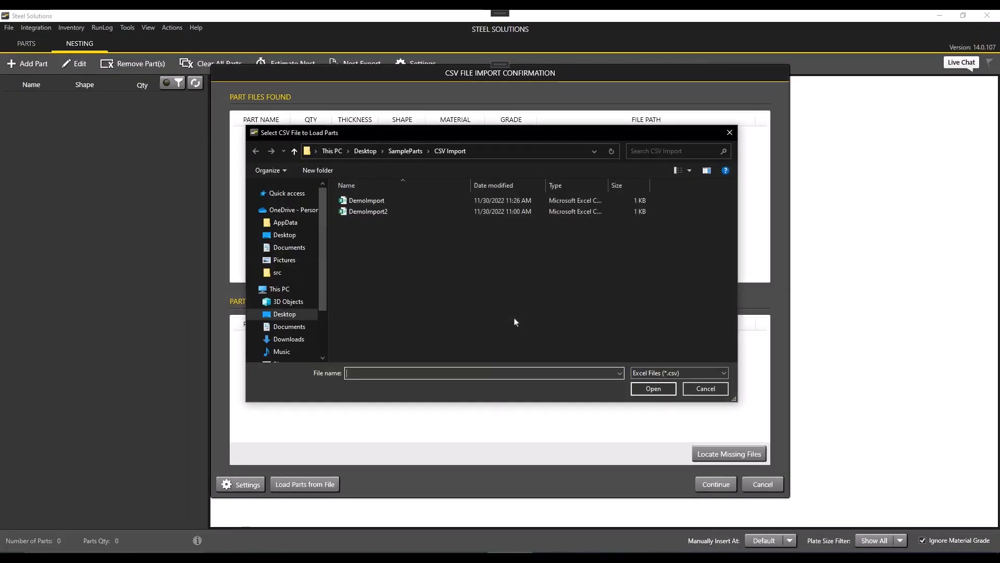
{"action": "left_click", "coordinate": [376, 201]}
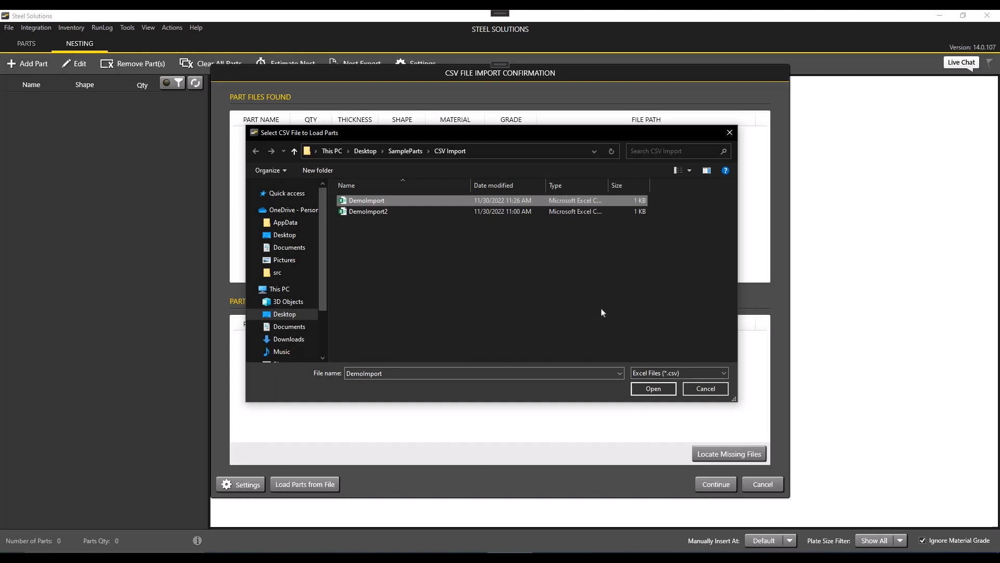
{"action": "left_click", "coordinate": [725, 372]}
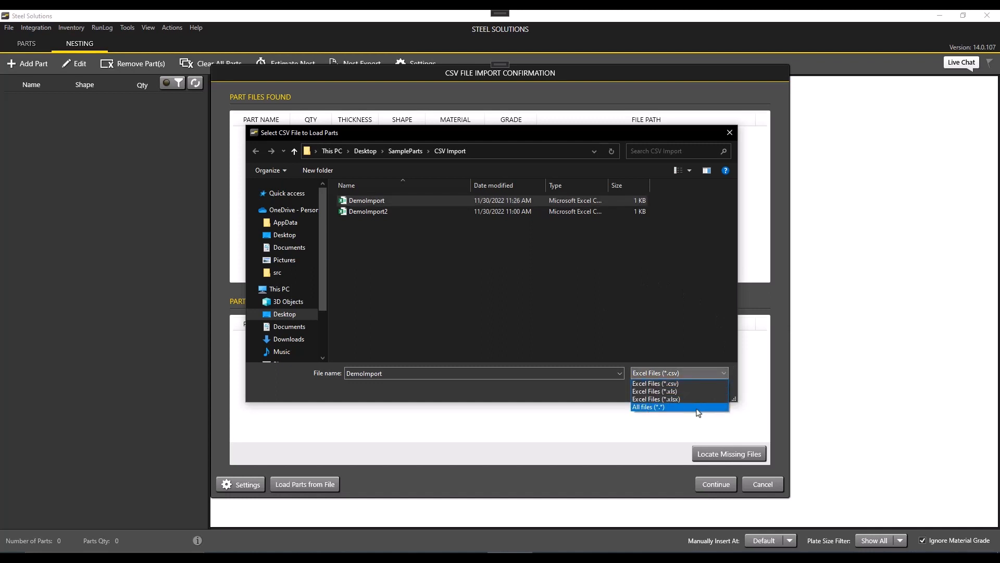
{"action": "left_click", "coordinate": [650, 407]}
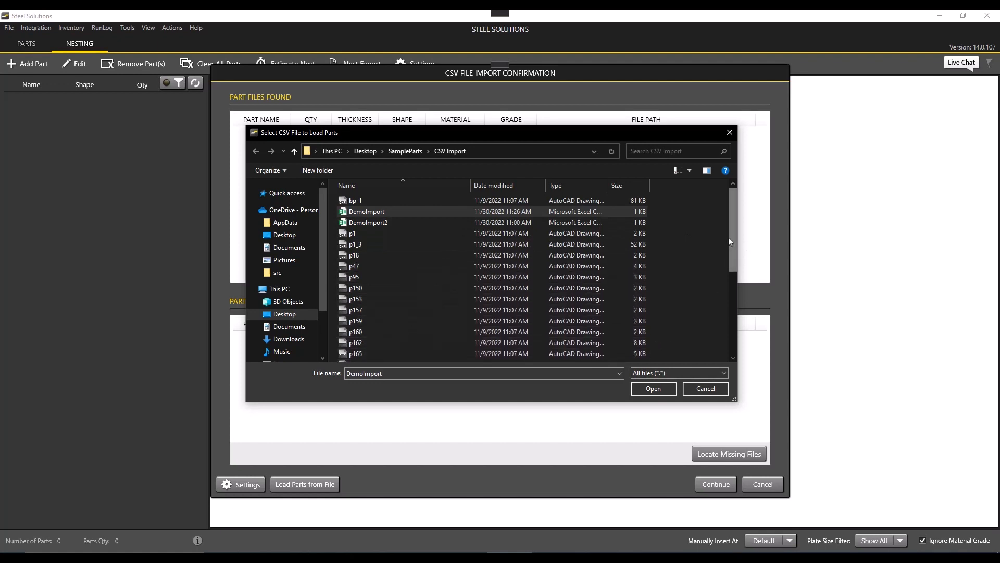
{"action": "mouse_move", "coordinate": [732, 234]}
{"action": "left_mouse_down"}
{"action": "mouse_move", "coordinate": [733, 318]}
{"action": "mouse_move", "coordinate": [731, 226]}
{"action": "left_mouse_up"}
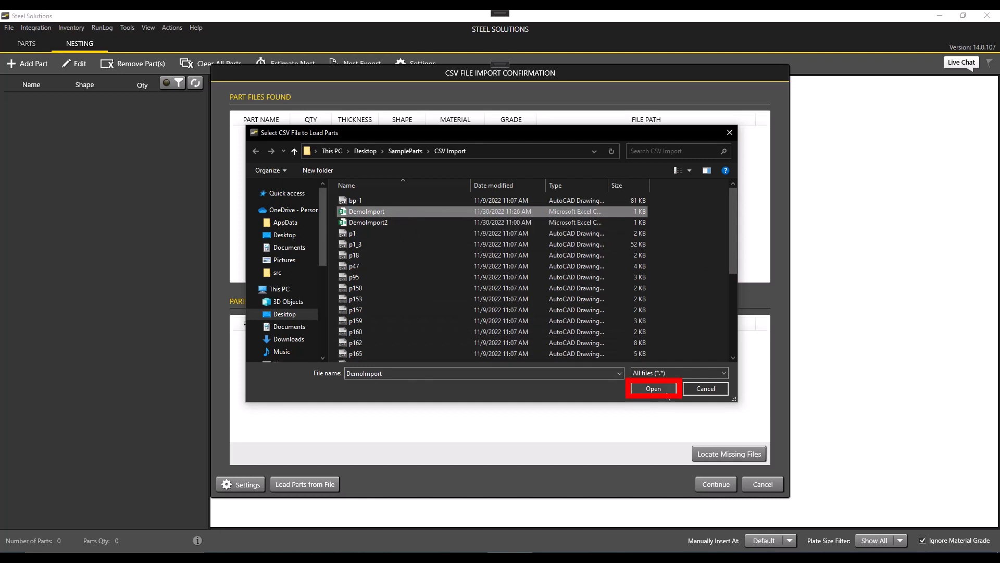
{"action": "left_click", "coordinate": [667, 392]}
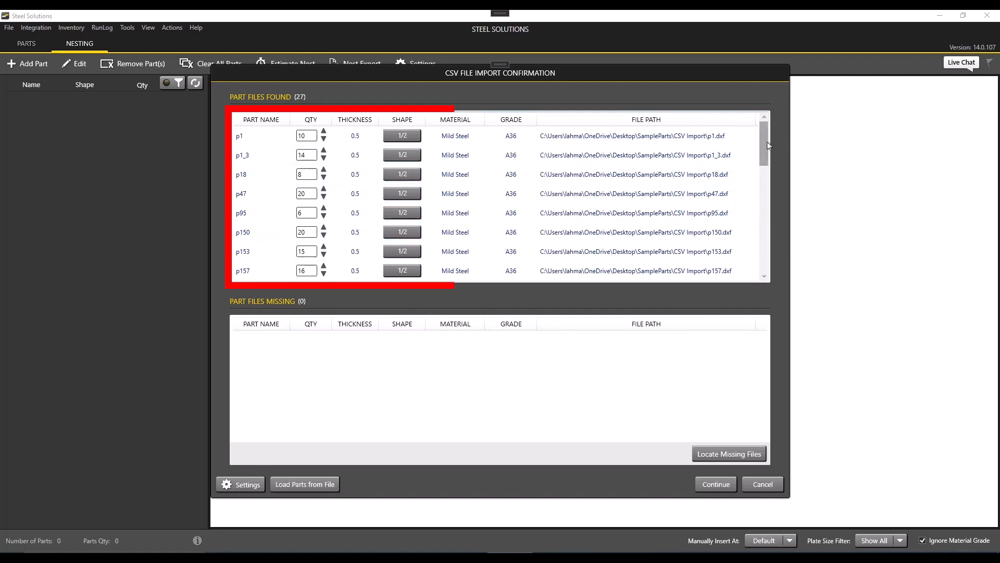
{"action": "scroll", "coordinate": [664, 159], "scroll_direction": "down", "scroll_amount": 6}
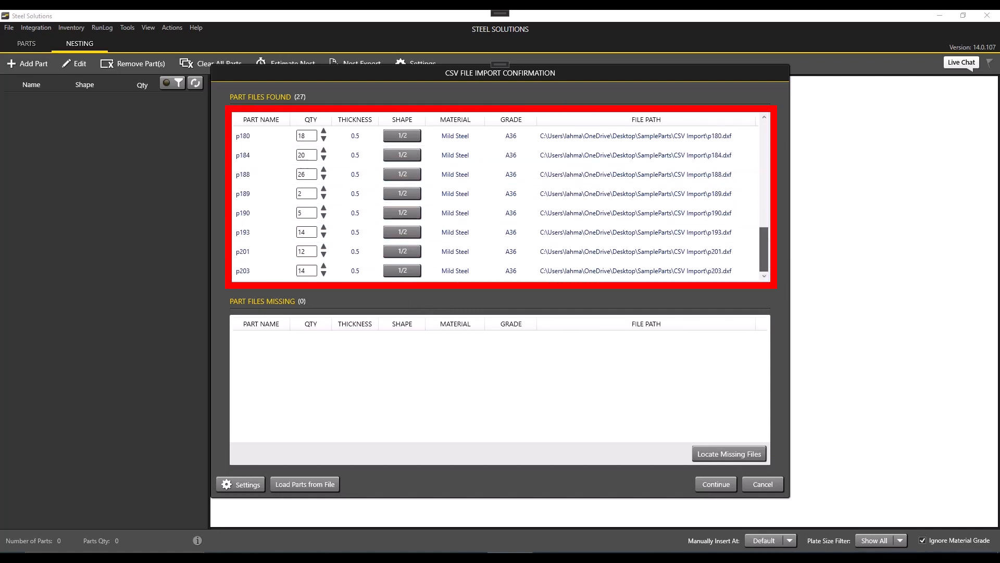
Confirm the CSV import to add all found parts to the nesting parts list.
{"action": "scroll", "coordinate": [664, 174], "scroll_direction": "up", "scroll_amount": 6}
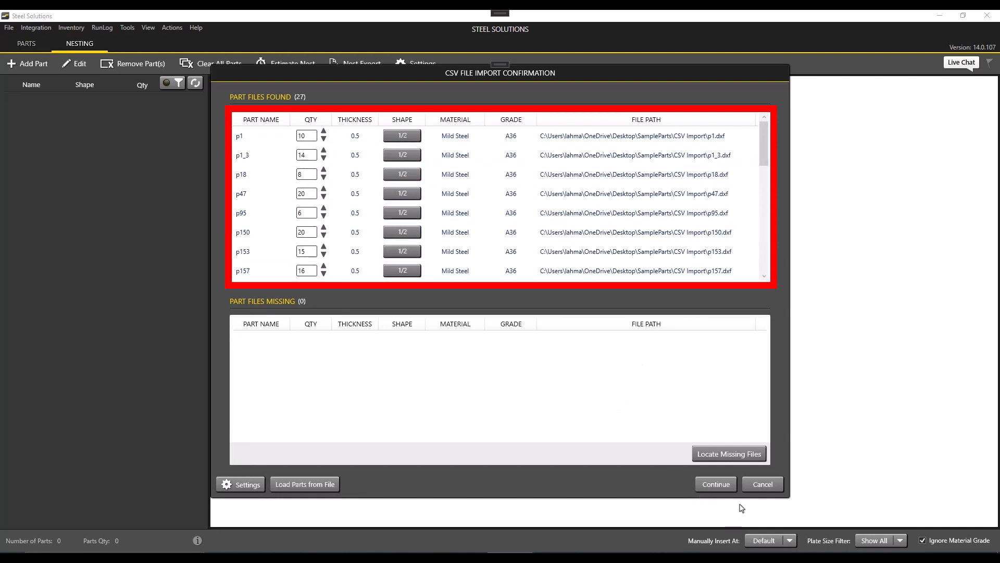
{"action": "left_click", "coordinate": [716, 484]}
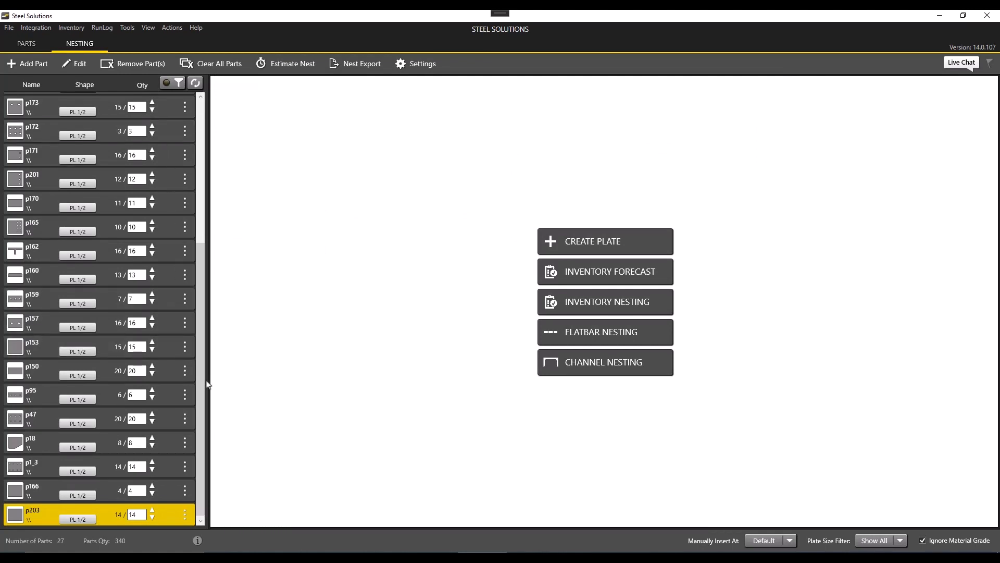
{"action": "left_click_drag", "start_coordinate": [202, 409], "coordinate": [215, 241]}
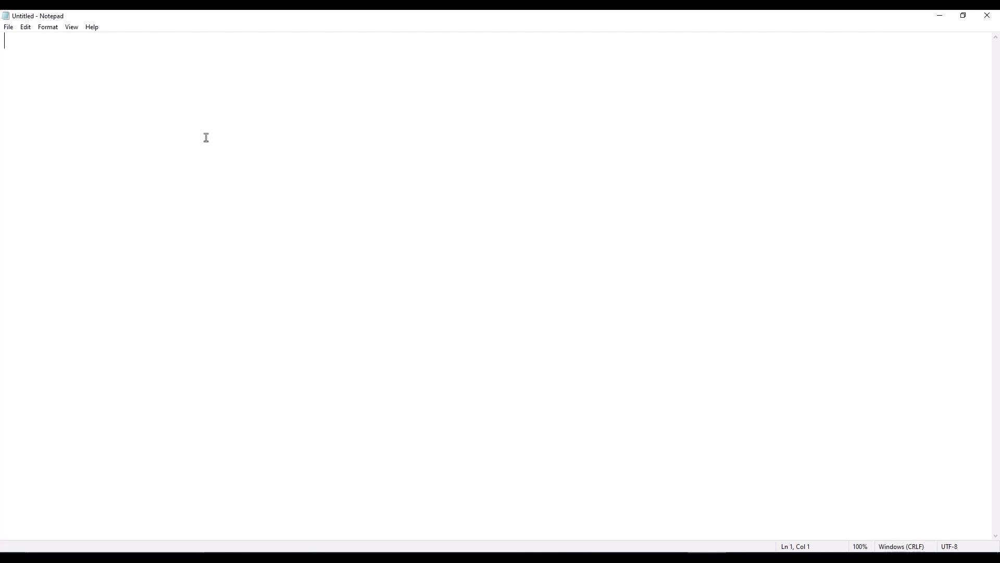
In Notepad, enter the header row "Qty, File Name, Grade, Thickness, Part Name".
{"action": "type", "text": "Qty"}
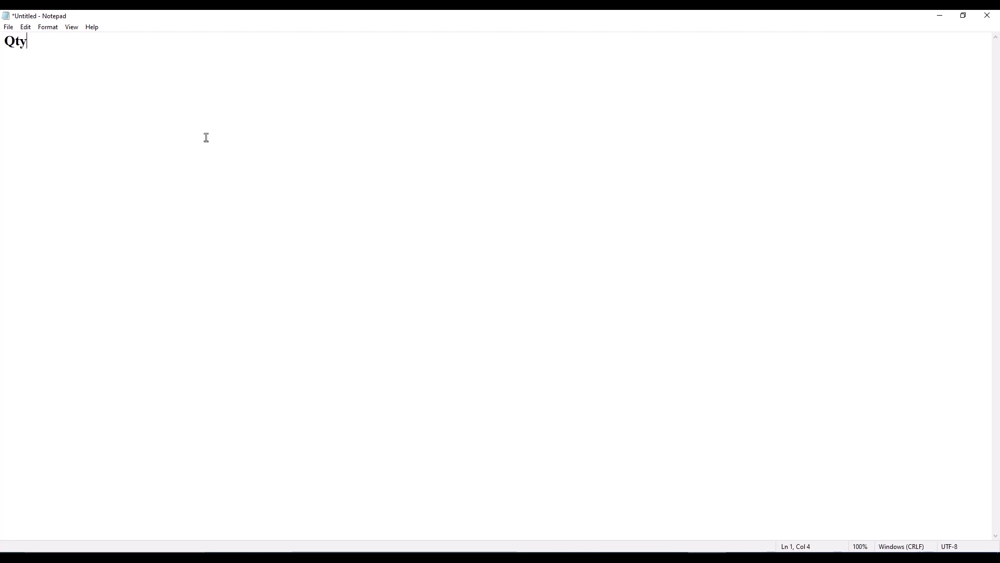
{"action": "type", "text": ", File Name"}
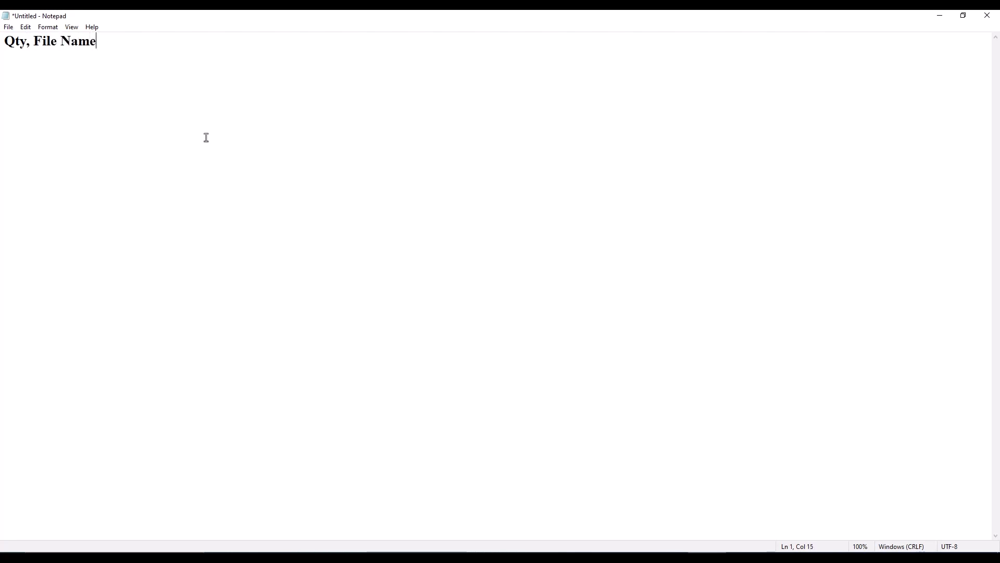
{"action": "type", "text": ", G"}
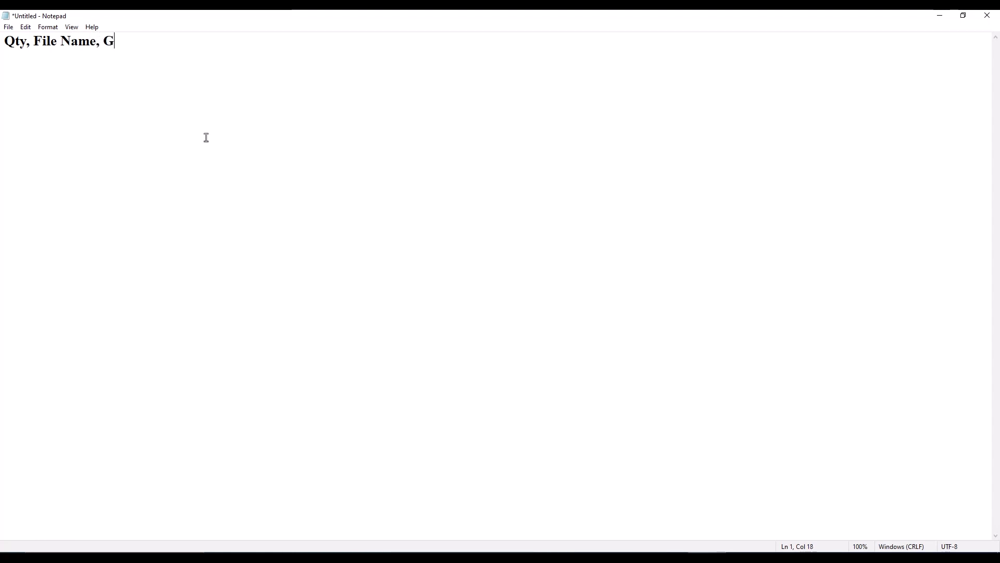
{"action": "type", "text": "rade, "}
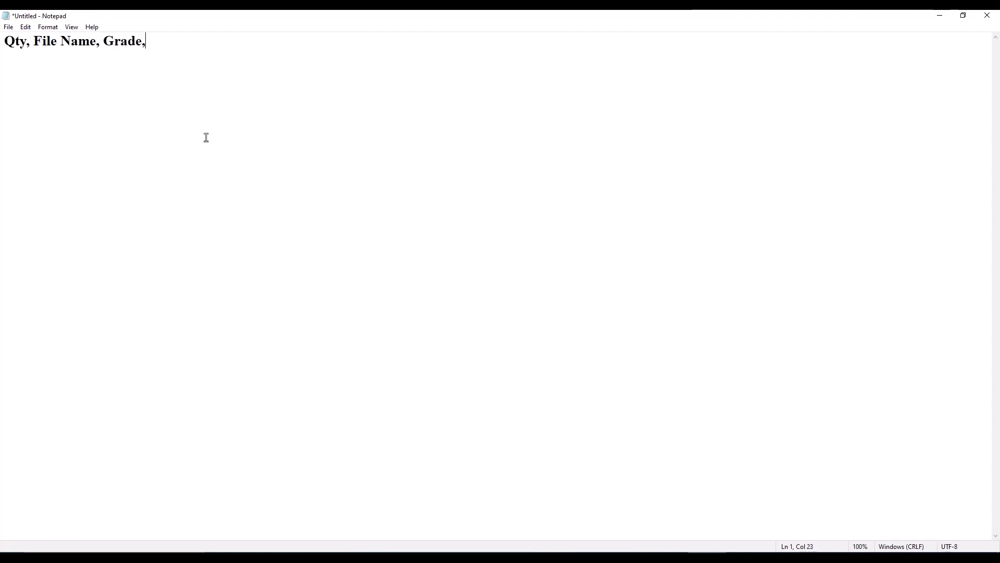
{"action": "type", "text": "Thickne"}
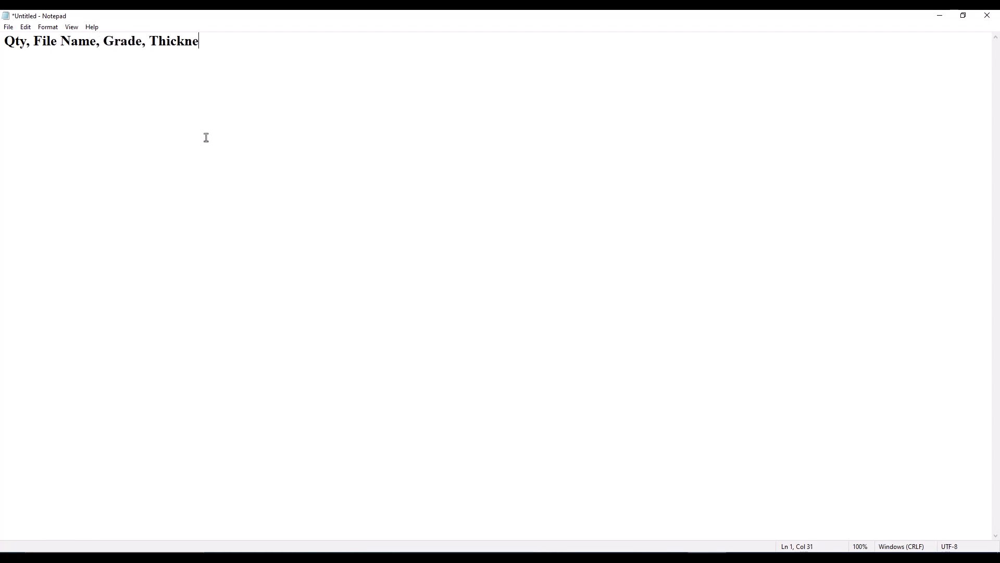
{"action": "type", "text": "ss, Part Name"}
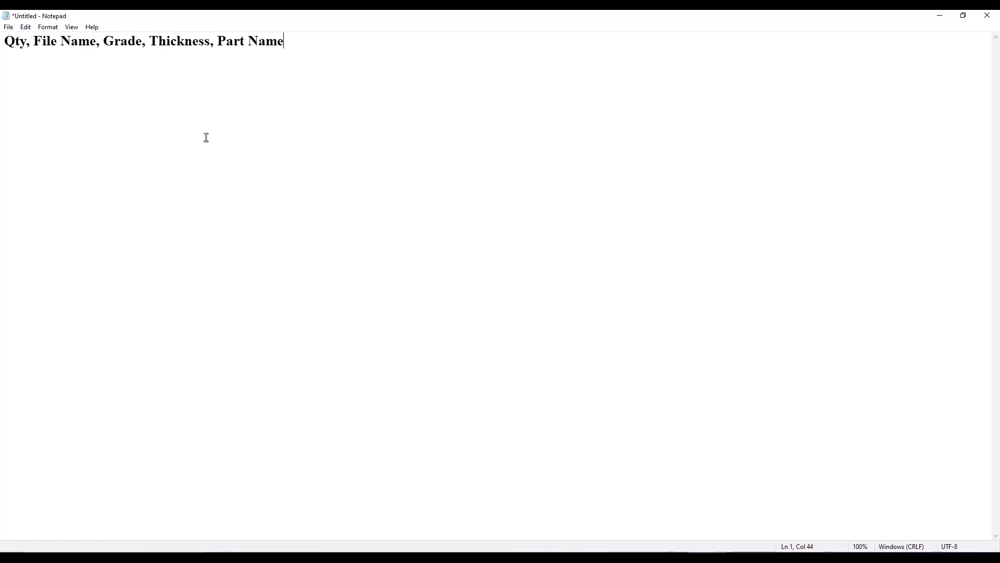
Add the data rows "10, p1.dxf, A36, 0.5, p1" and "14, p1_3.dxf, A36, 0.5, p1_3".
{"action": "key", "text": "Return"}
{"action": "type", "text": "10,"}
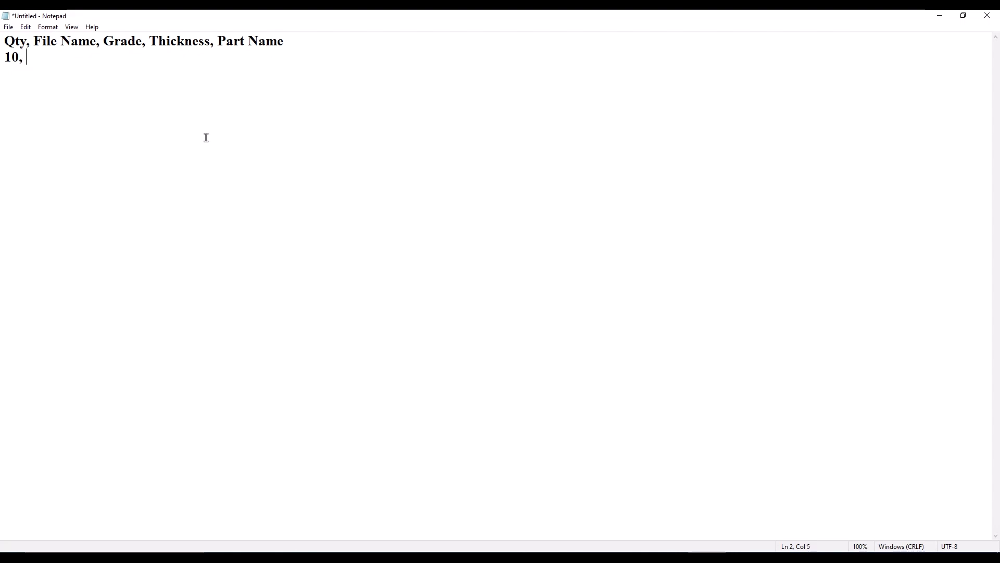
{"action": "type", "text": " p1.dxf"}
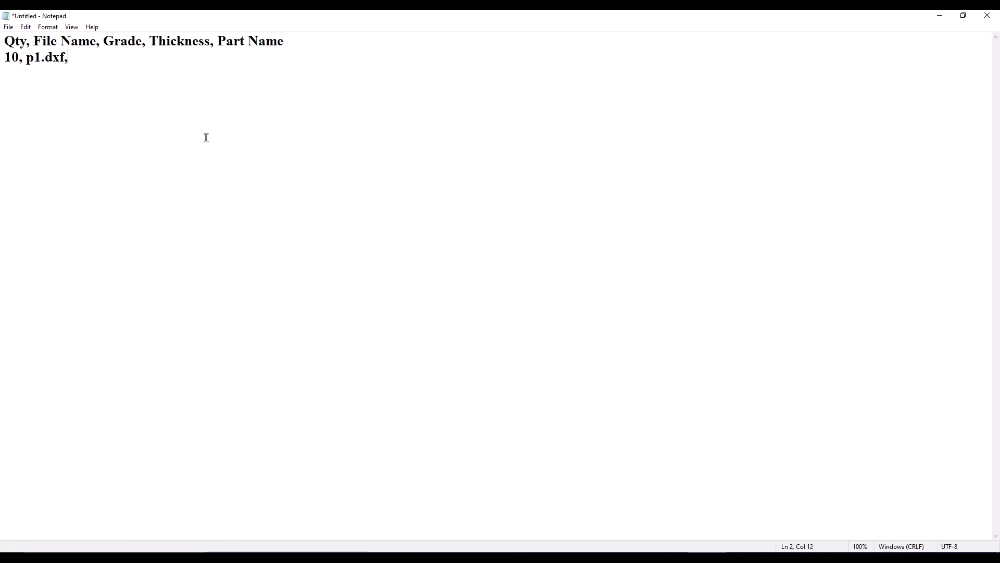
{"action": "type", "text": ", A36, 0.5"}
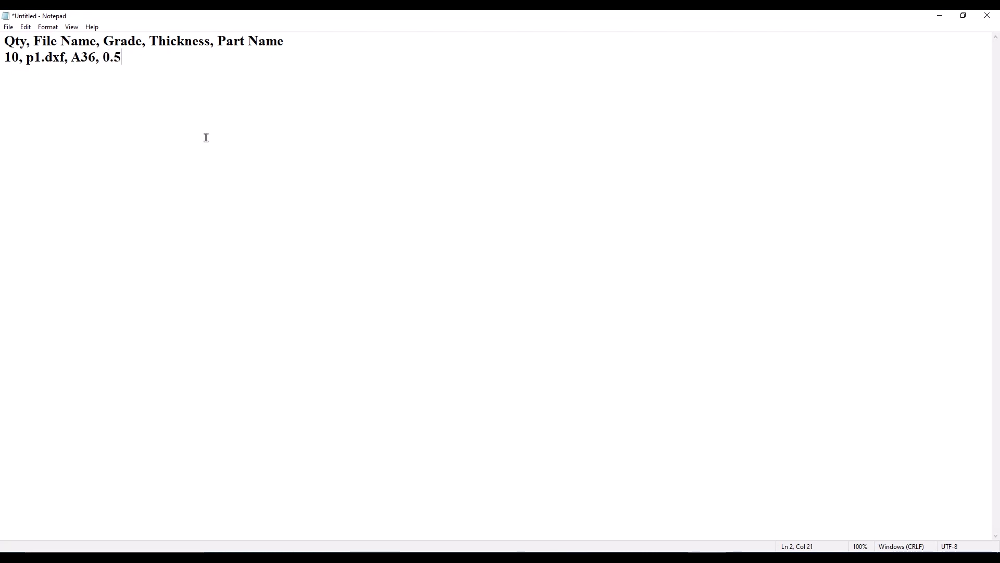
{"action": "type", "text": ", p1"}
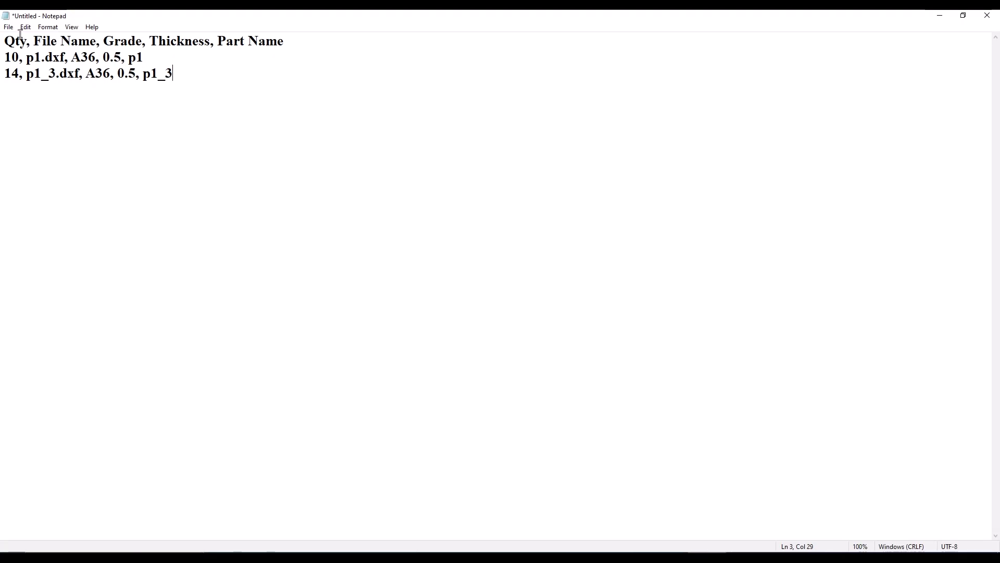
Save the text as DemoImport2.csv in the CSV Import folder.
{"action": "left_click", "coordinate": [8, 27]}
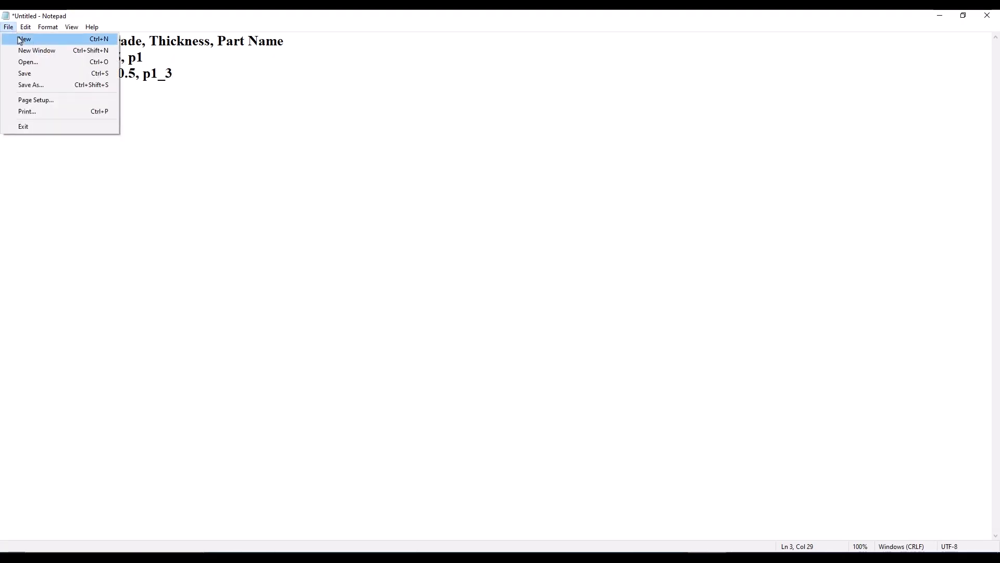
{"action": "left_click", "coordinate": [113, 86]}
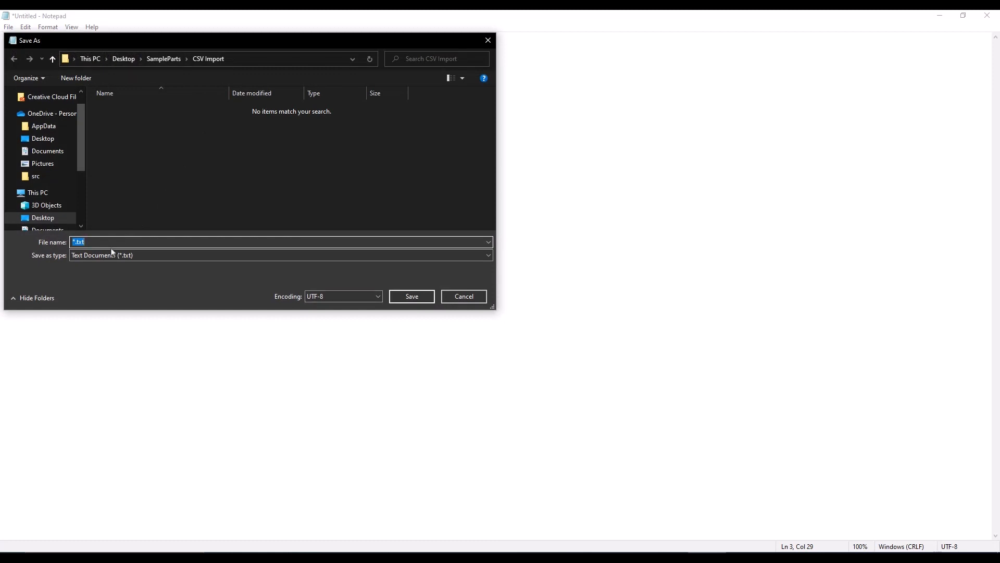
{"action": "key", "text": "BackSpace"}
{"action": "type", "text": "De"}
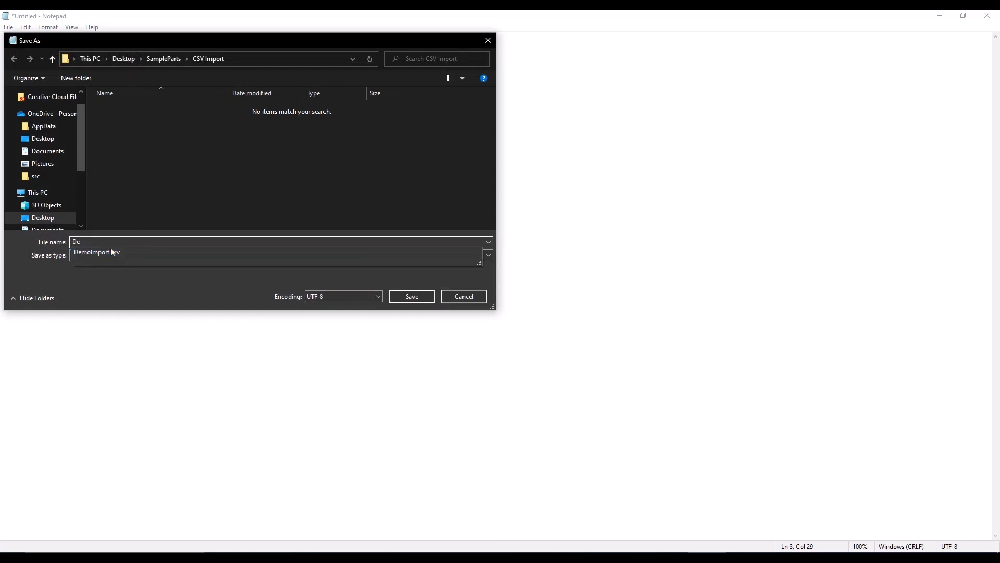
{"action": "type", "text": "moImport2"}
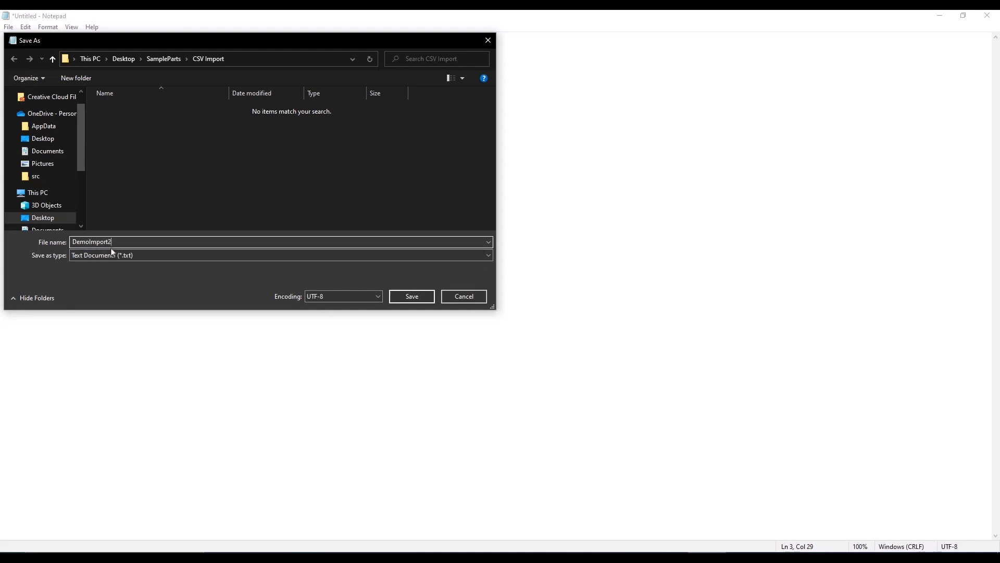
{"action": "type", "text": ".csv"}
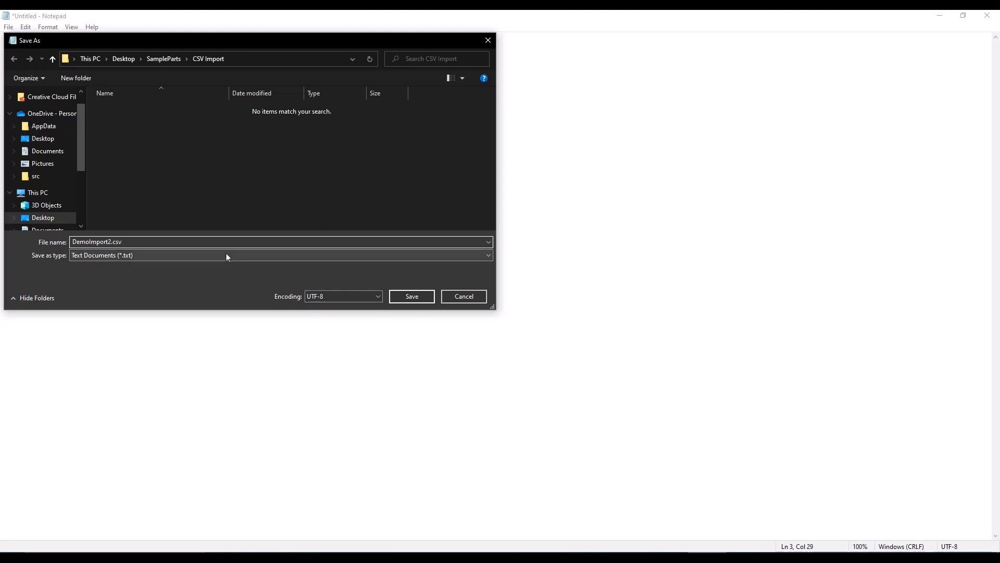
{"action": "left_click", "coordinate": [431, 300]}
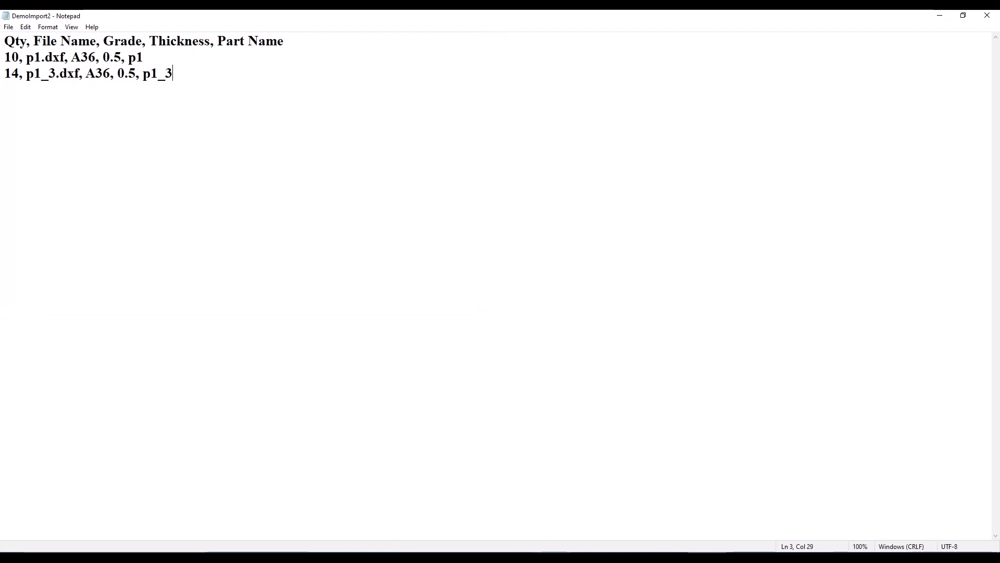
Switch back to Steel Solutions and clear all parts from the nesting list.
{"action": "left_click", "coordinate": [519, 558]}
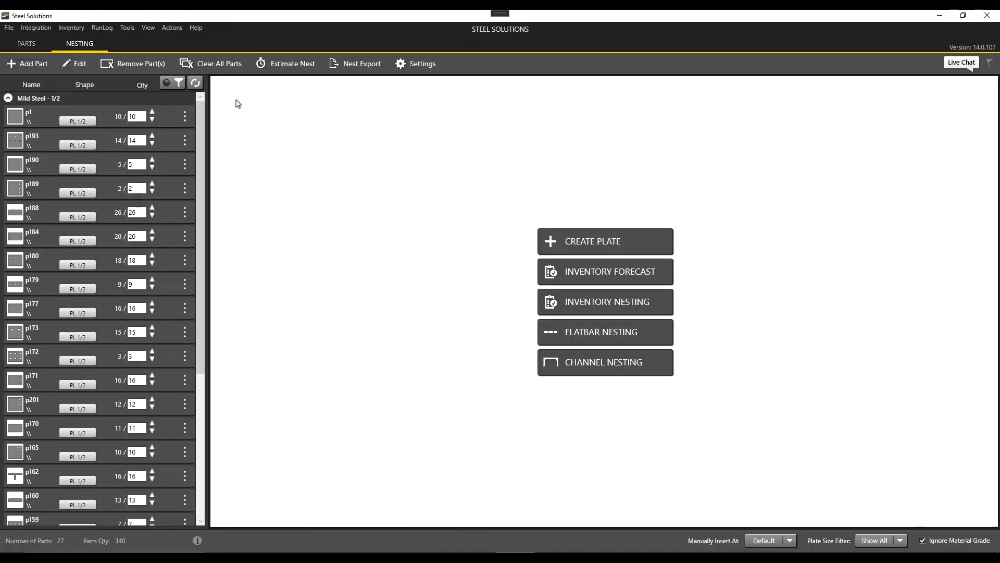
{"action": "left_click", "coordinate": [218, 67]}
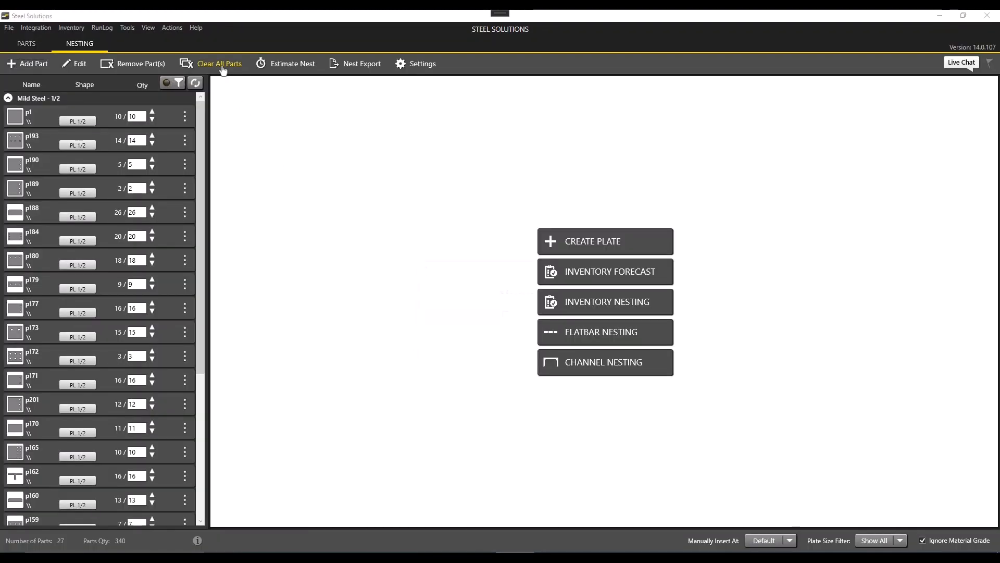
{"action": "left_click", "coordinate": [523, 319]}
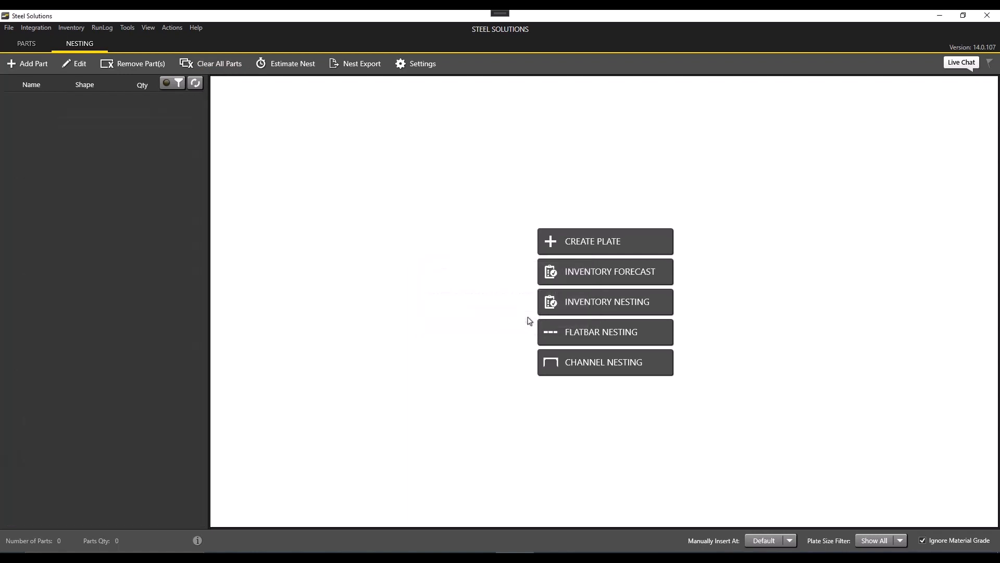
Load parts from the DemoImport2 CSV file and confirm importing both found parts.
{"action": "left_click", "coordinate": [43, 70]}
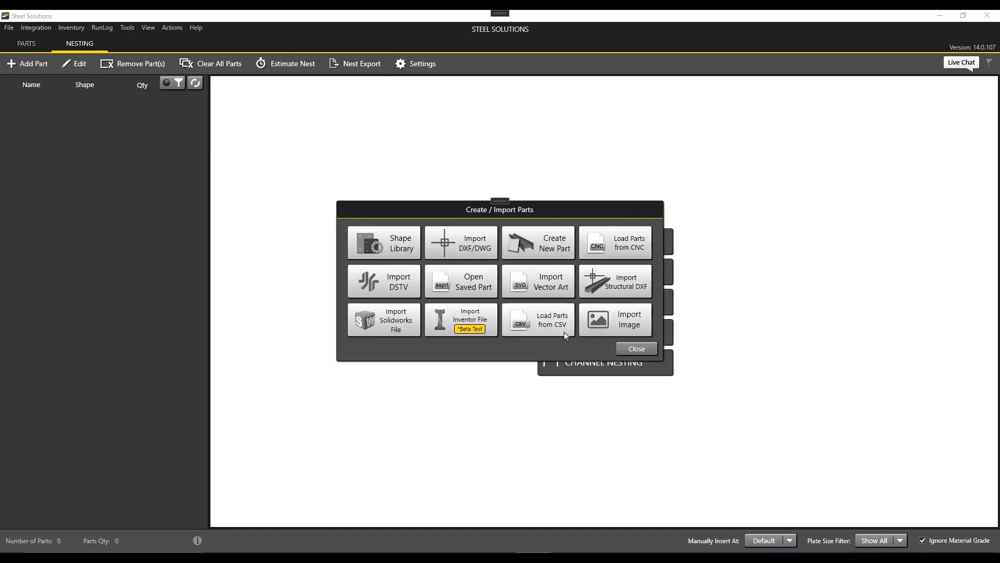
{"action": "left_click", "coordinate": [565, 335]}
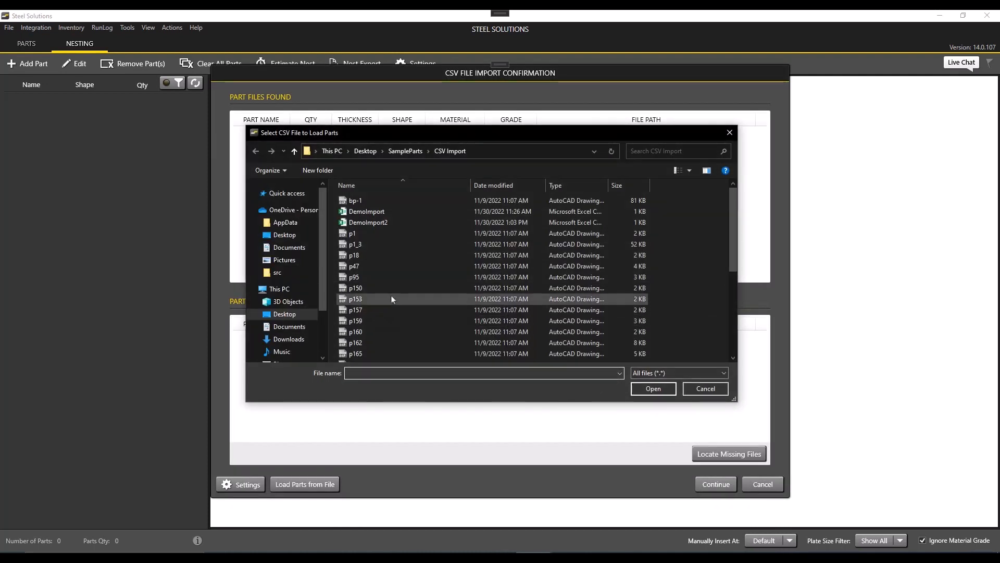
{"action": "left_click", "coordinate": [386, 225]}
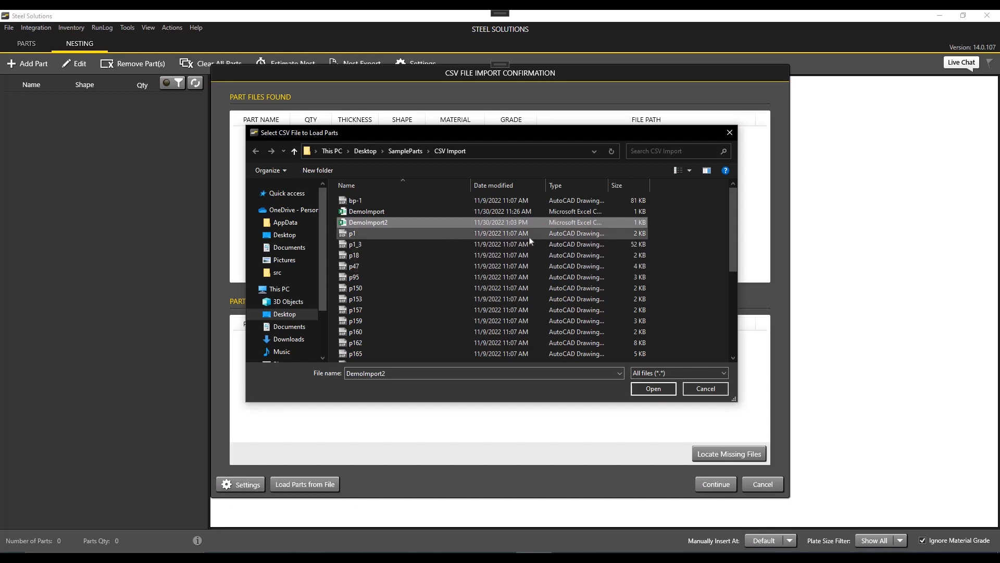
{"action": "left_click", "coordinate": [672, 391]}
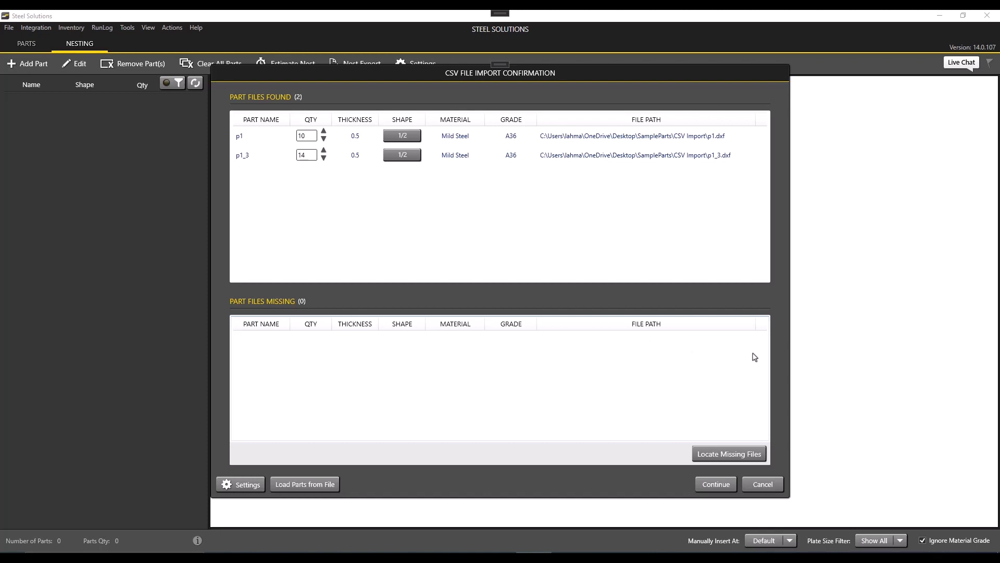
{"action": "left_click", "coordinate": [728, 488]}
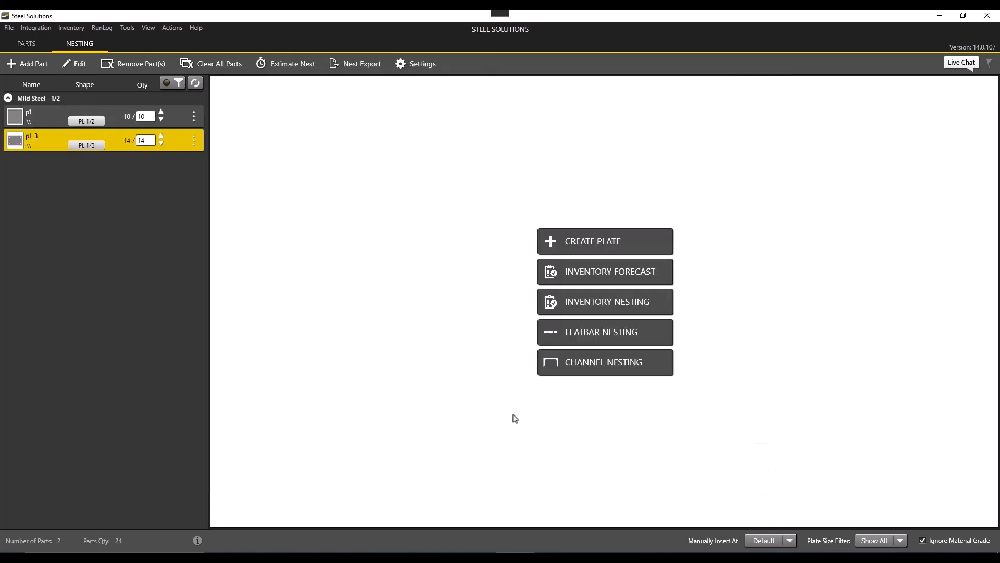